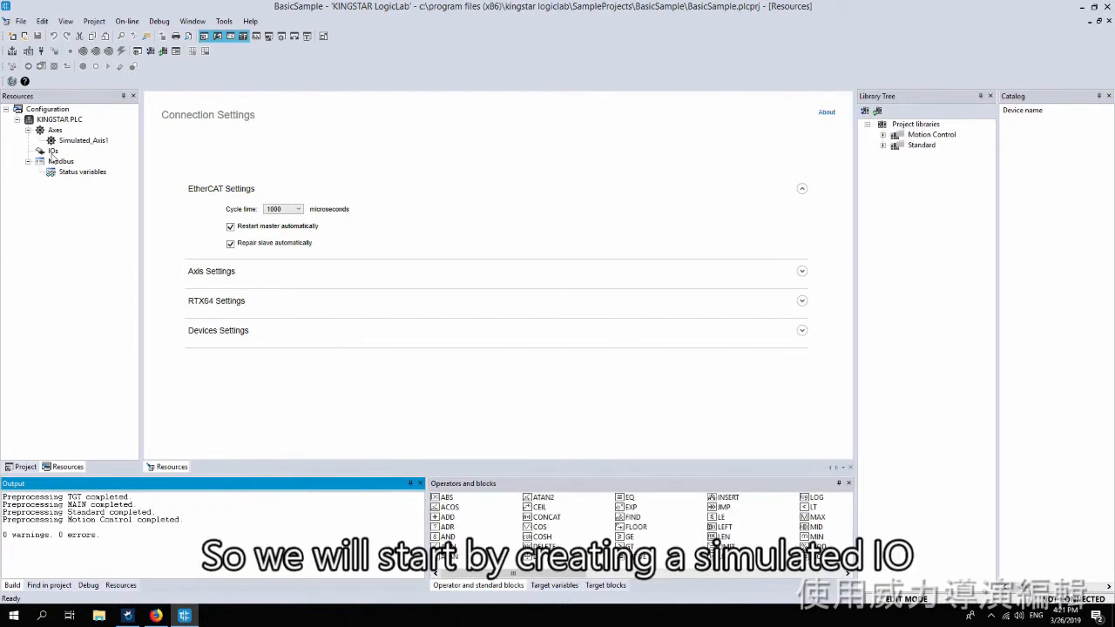
- Add a new simulated IO device under IOs and show its configuration page
{"action": "right_click", "coordinate": [52, 152]}
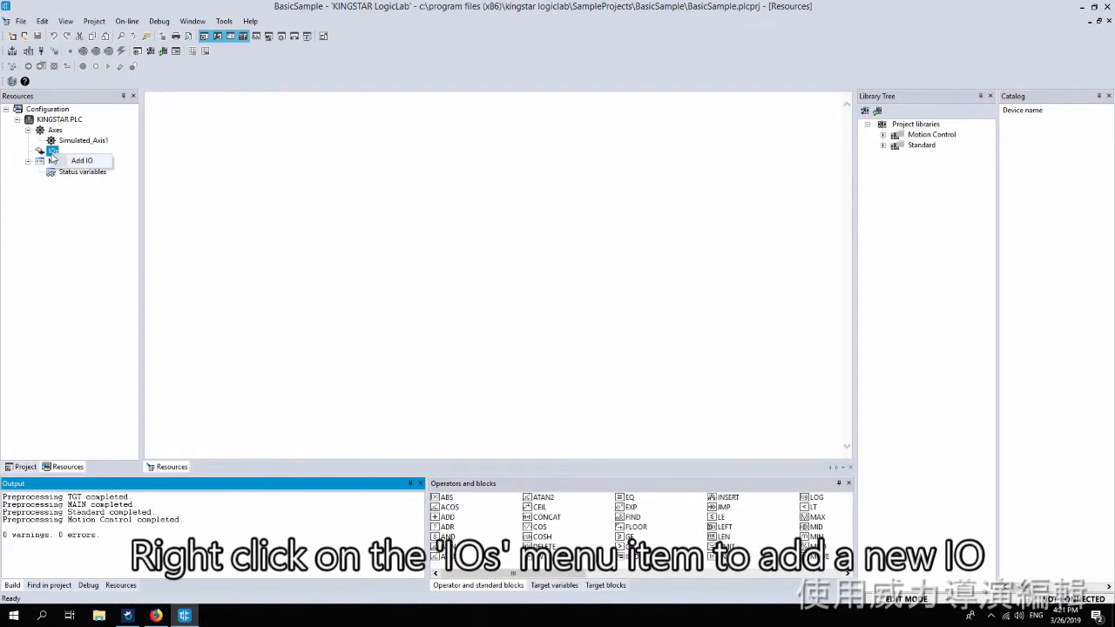
{"action": "left_click", "coordinate": [77, 161]}
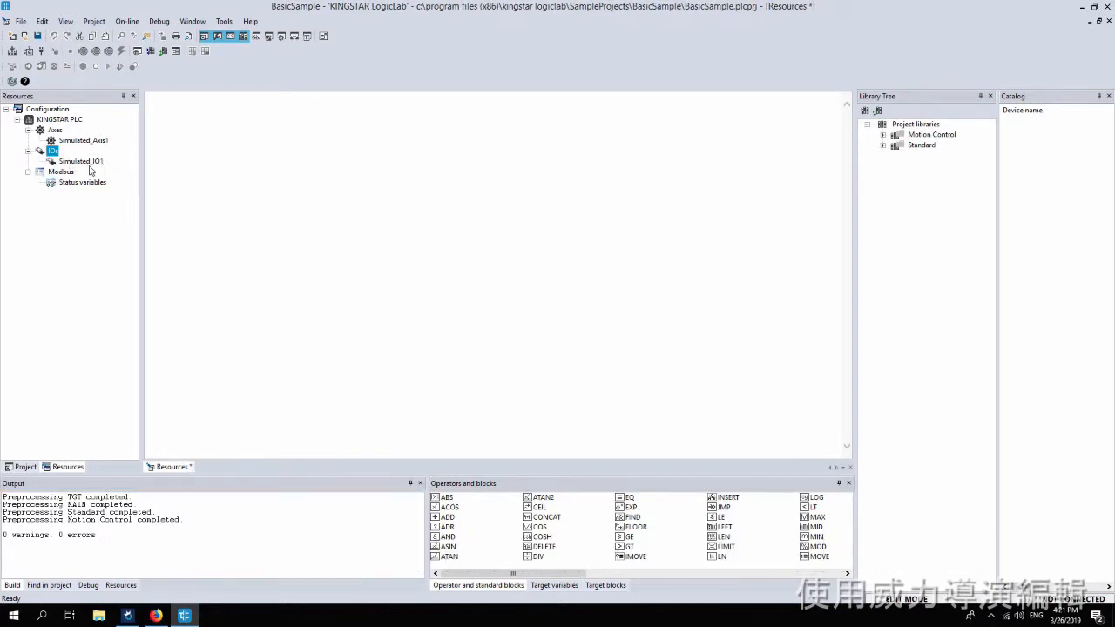
{"action": "left_click", "coordinate": [89, 164]}
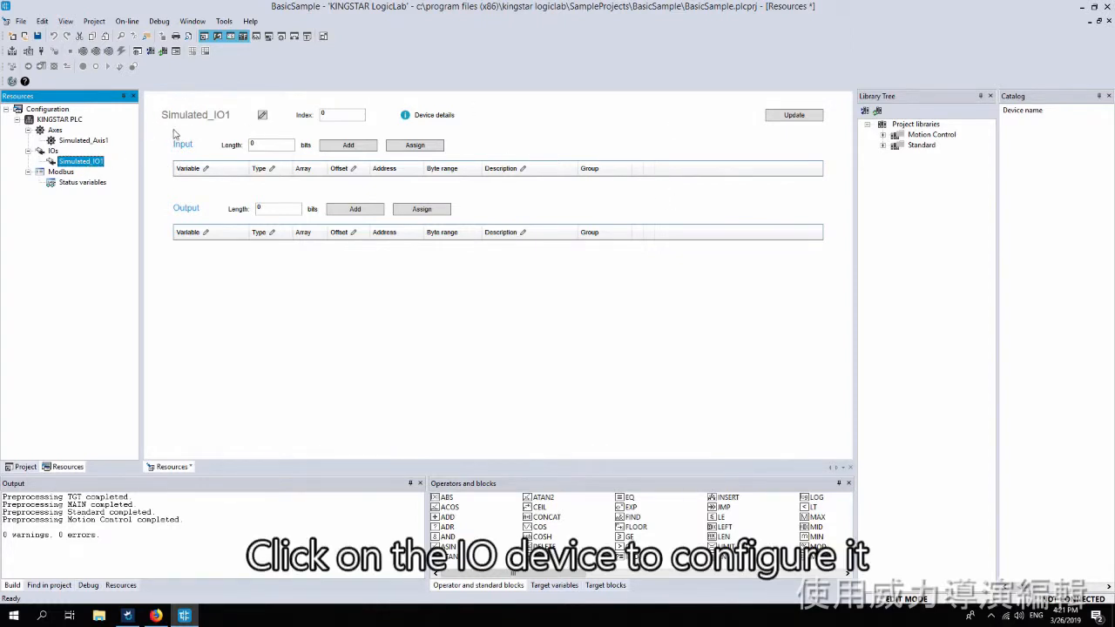
- Try to rename the simulated IO module to Delta_IO, replacing all occurrences of the variable
{"action": "left_click", "coordinate": [262, 115]}
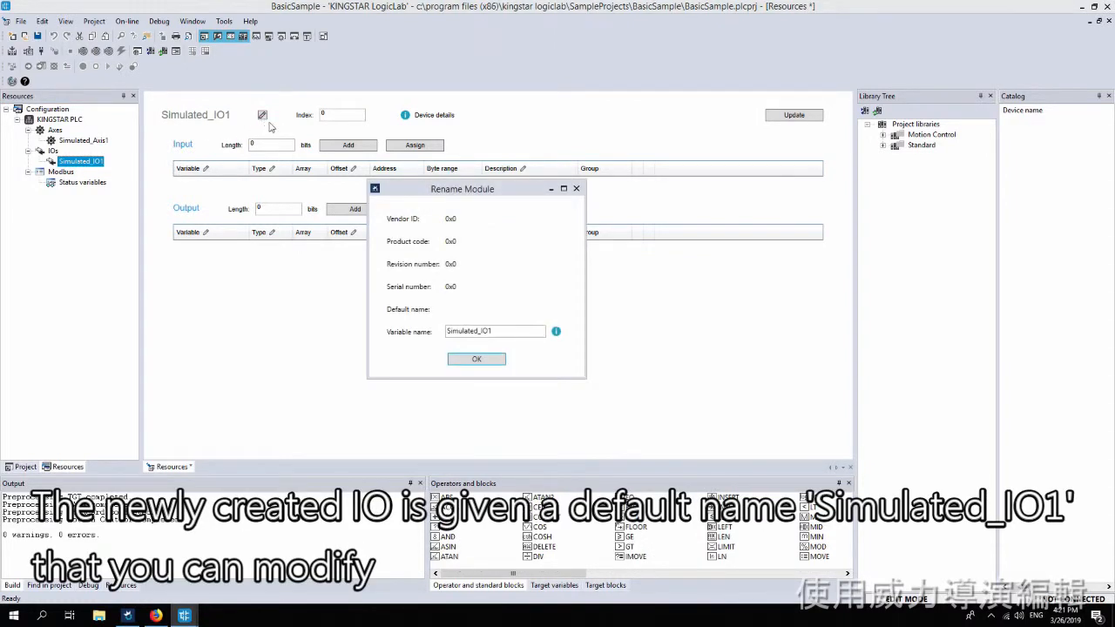
{"action": "left_click_drag", "start_coordinate": [502, 329], "coordinate": [441, 330]}
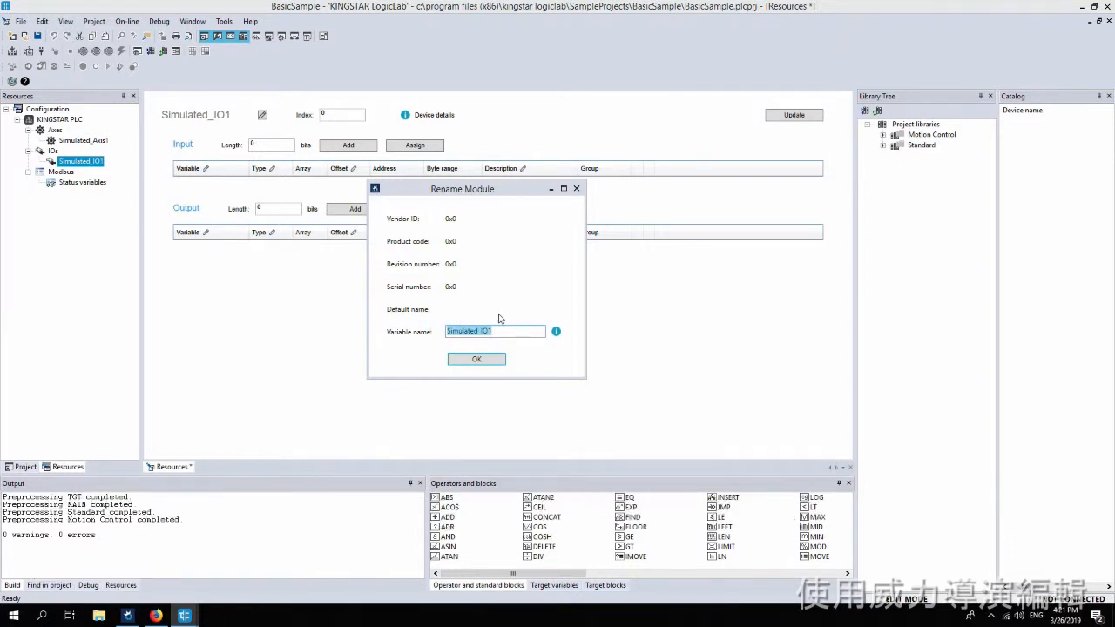
{"action": "type", "text": "O"}
{"action": "type", "text": "el"}
{"action": "left_click", "coordinate": [496, 362]}
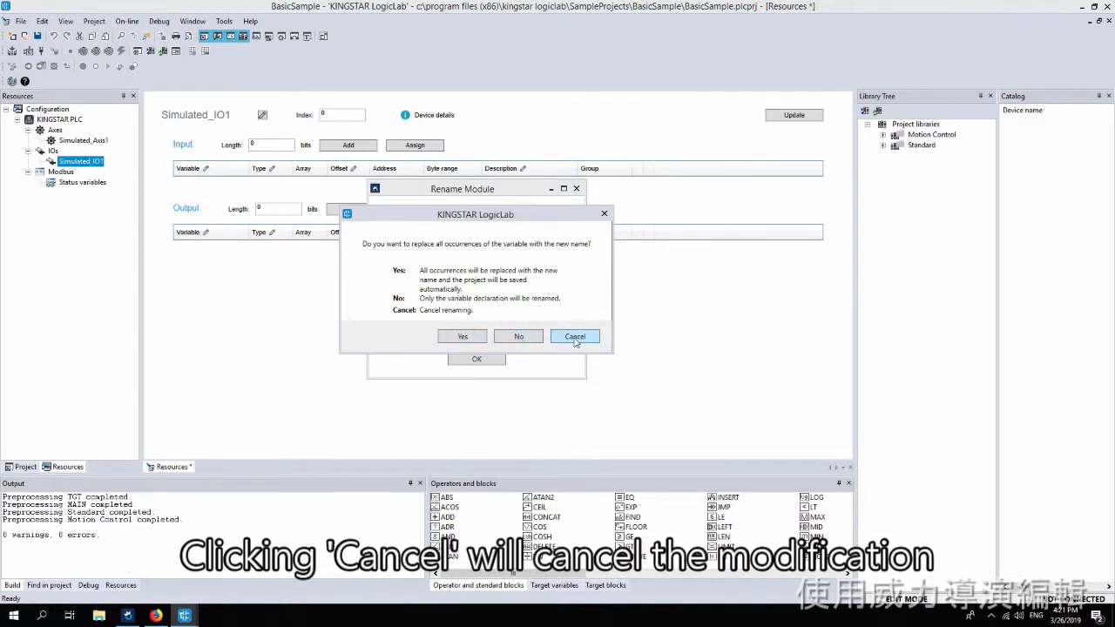
{"action": "left_click", "coordinate": [467, 339]}
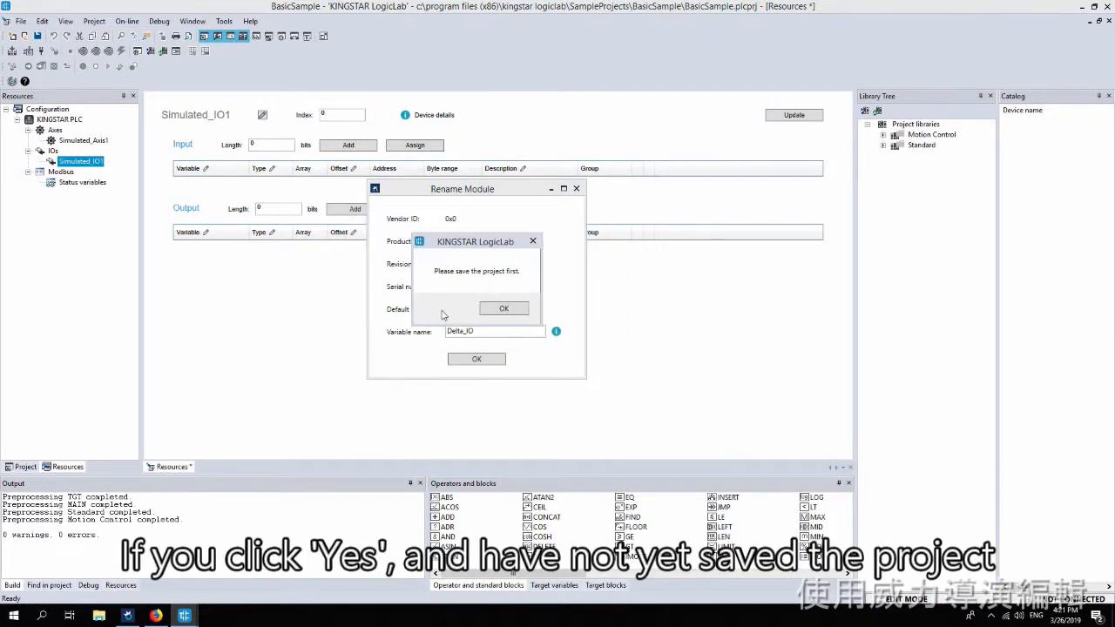
{"action": "left_click", "coordinate": [504, 310]}
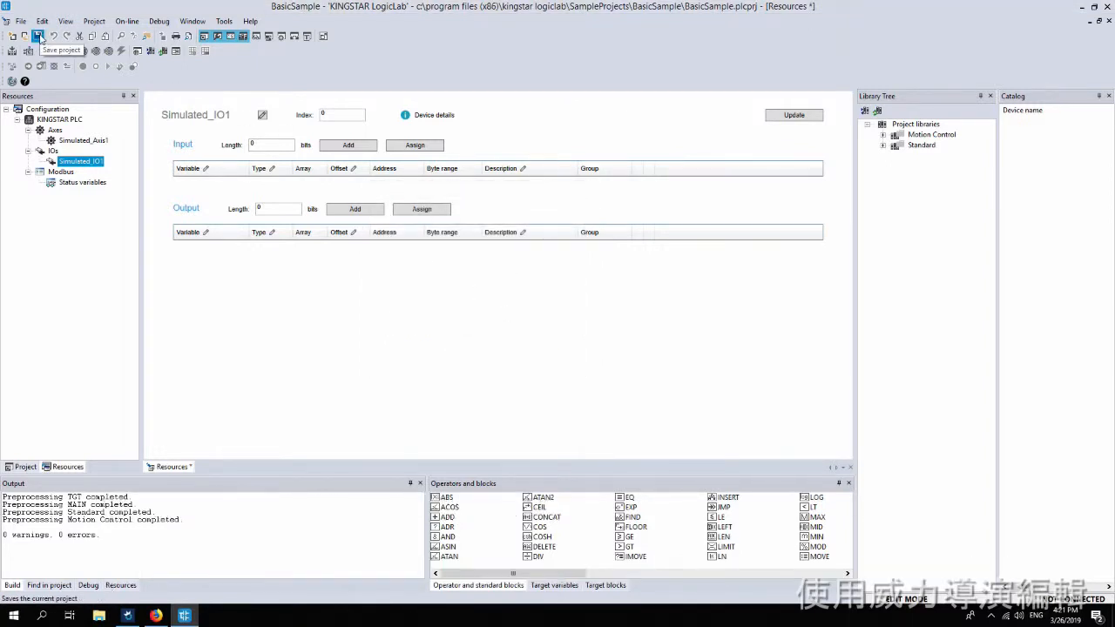
- Save the project and rename the simulated IO module to Delta_IO, replacing all occurrences of the variable
{"action": "left_click", "coordinate": [37, 36]}
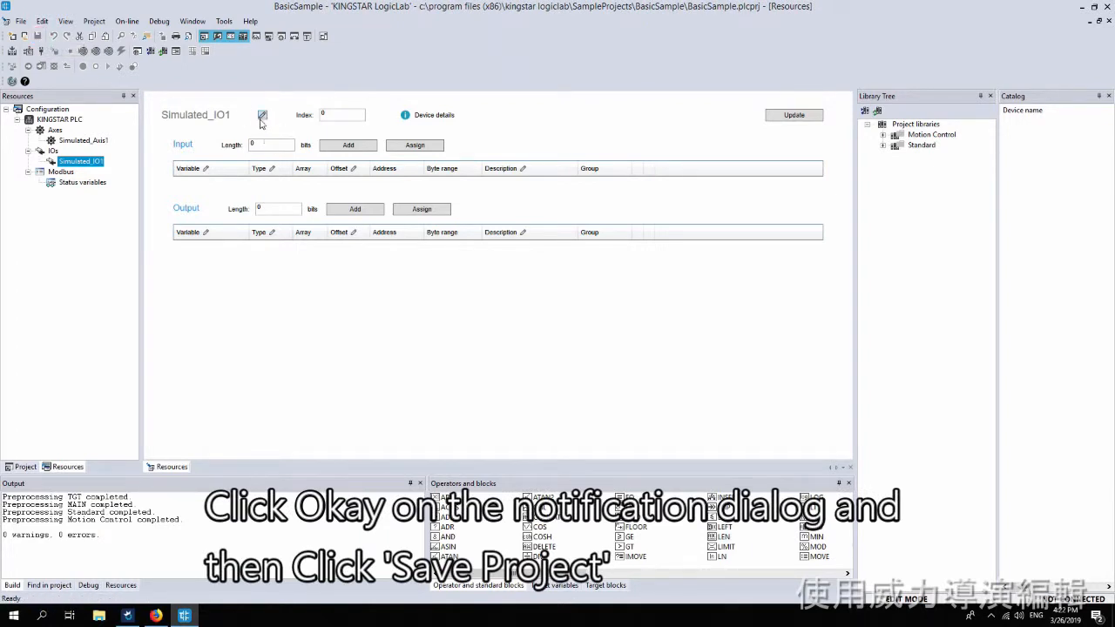
{"action": "left_click", "coordinate": [263, 118]}
{"action": "left_click_drag", "start_coordinate": [511, 333], "coordinate": [438, 335]}
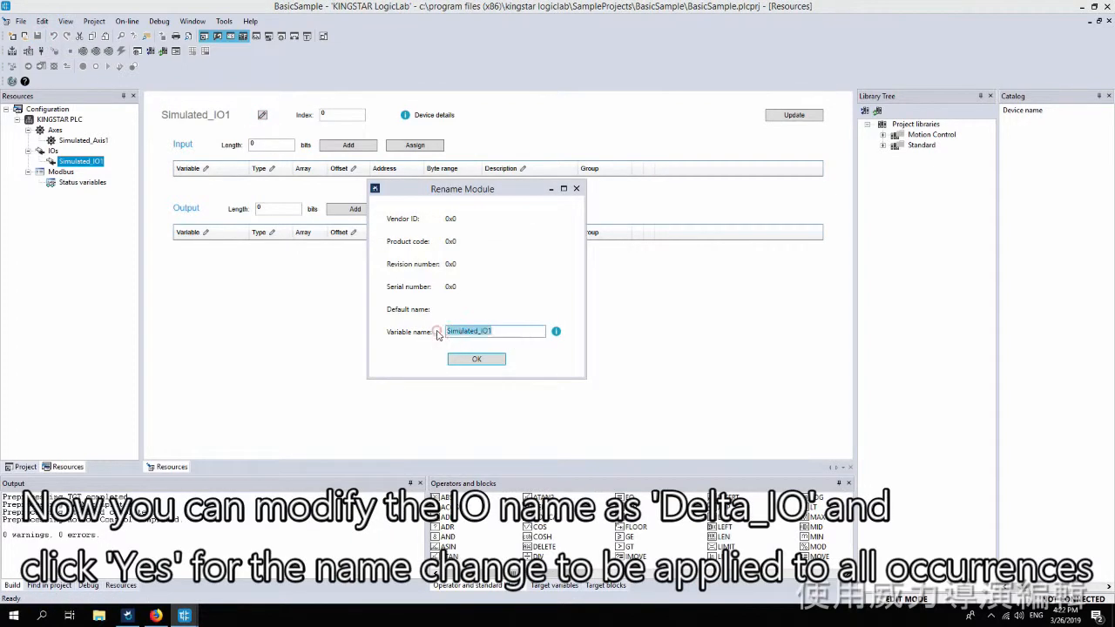
{"action": "type", "text": "Delta_IO"}
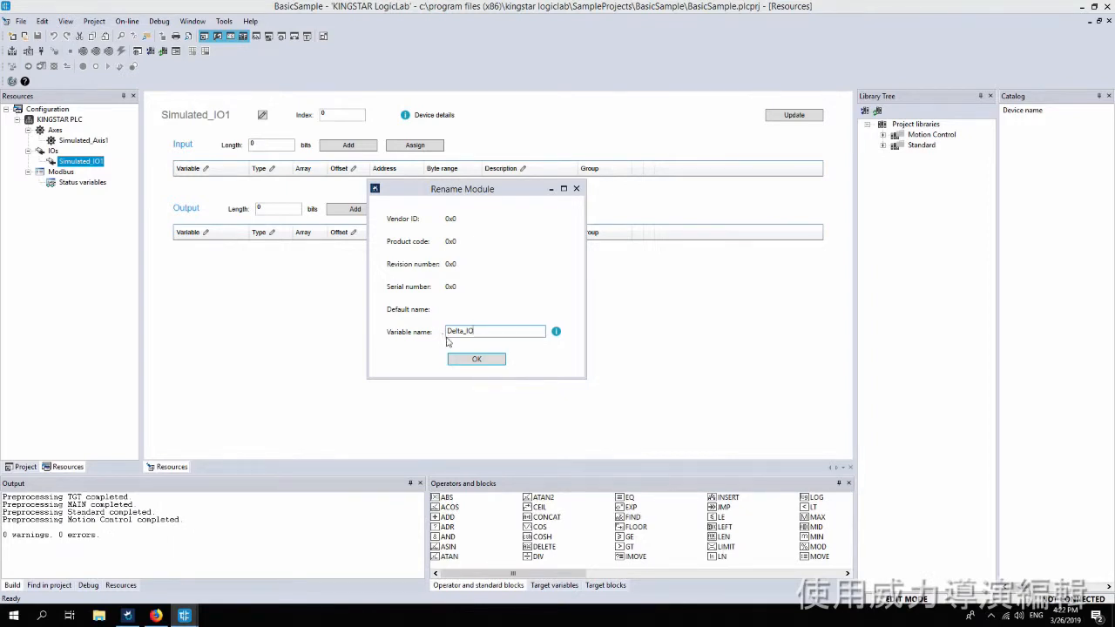
{"action": "left_click", "coordinate": [490, 366]}
{"action": "left_click", "coordinate": [466, 340]}
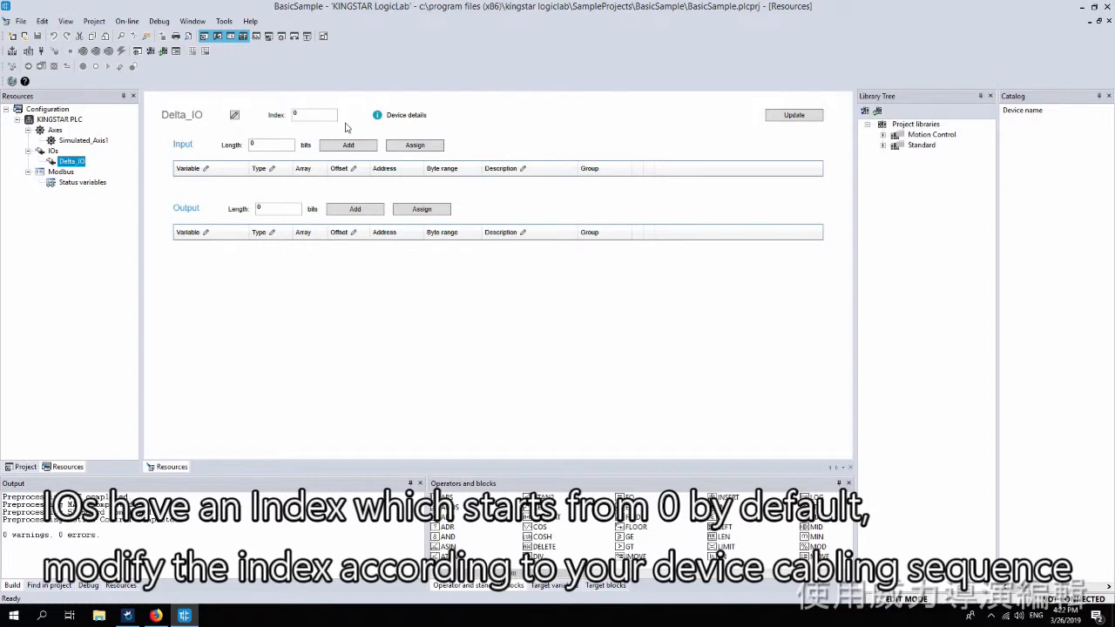
- Set Delta_IO's input length to 8 bits and add an input variable named Sensor of type BYTE
{"action": "mouse_move", "coordinate": [400, 122]}
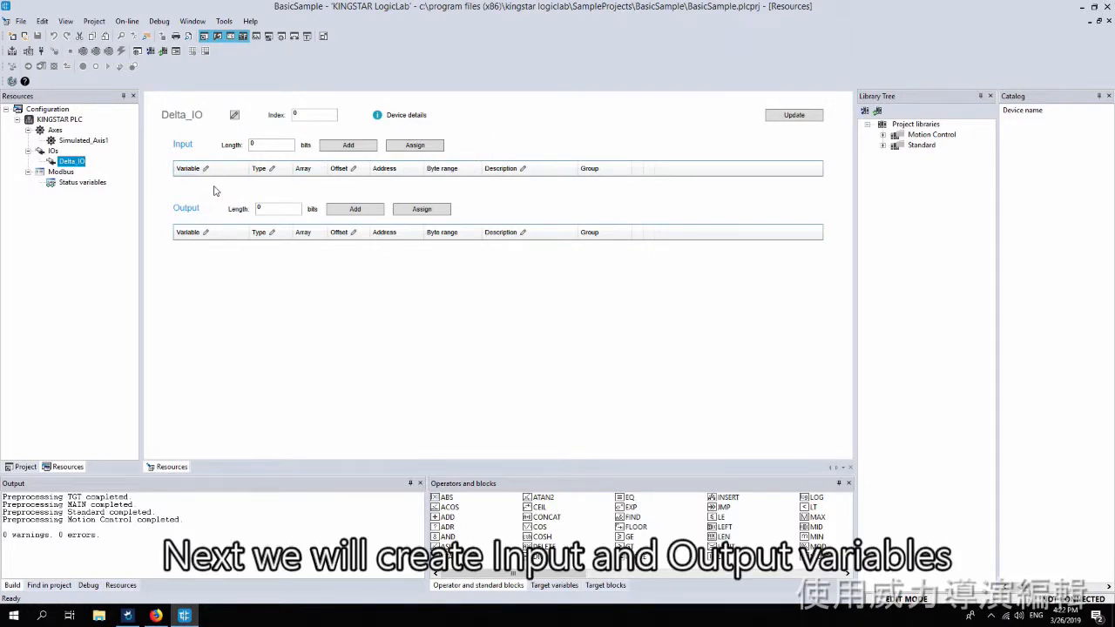
{"action": "left_click", "coordinate": [258, 150]}
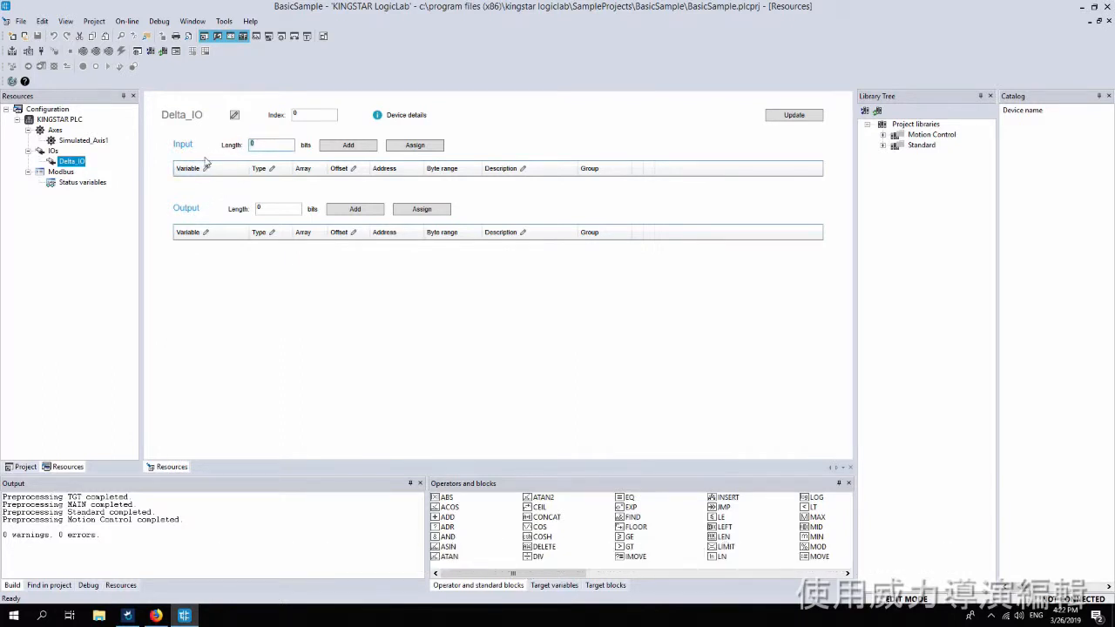
{"action": "type", "text": "8"}
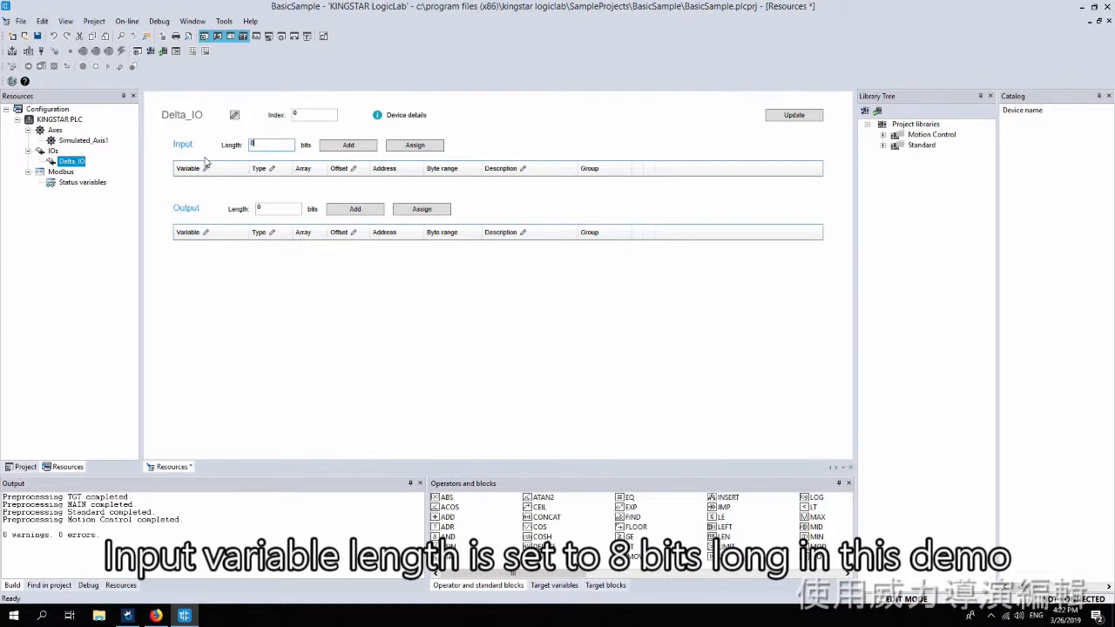
{"action": "left_click", "coordinate": [349, 146]}
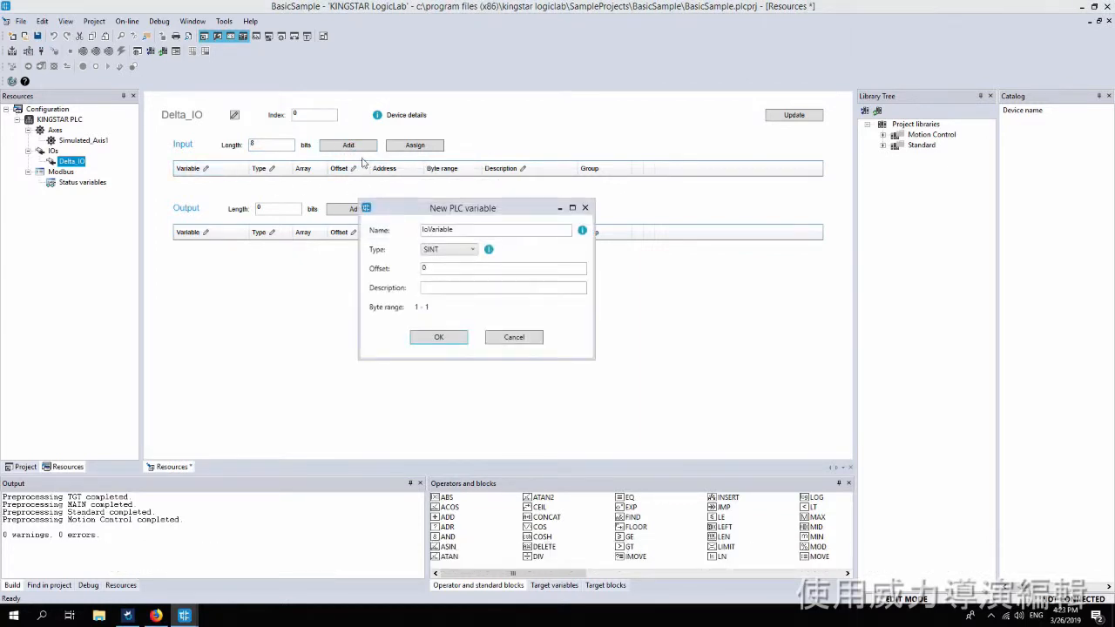
{"action": "left_click_drag", "start_coordinate": [472, 207], "coordinate": [443, 210]}
{"action": "double_click", "coordinate": [443, 234]}
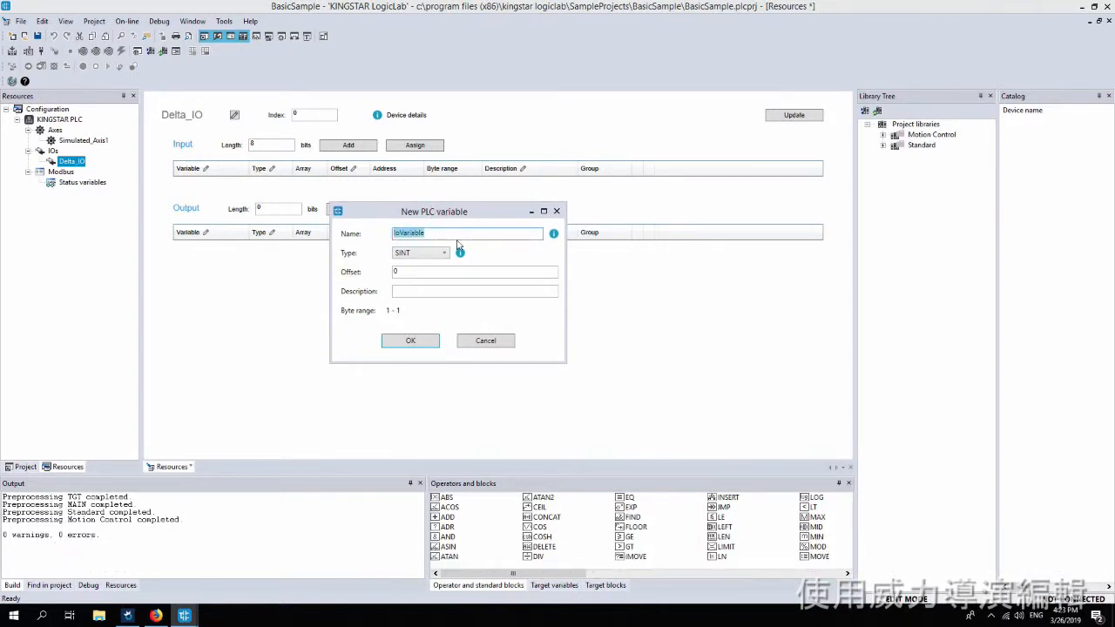
{"action": "type", "text": "Sensor"}
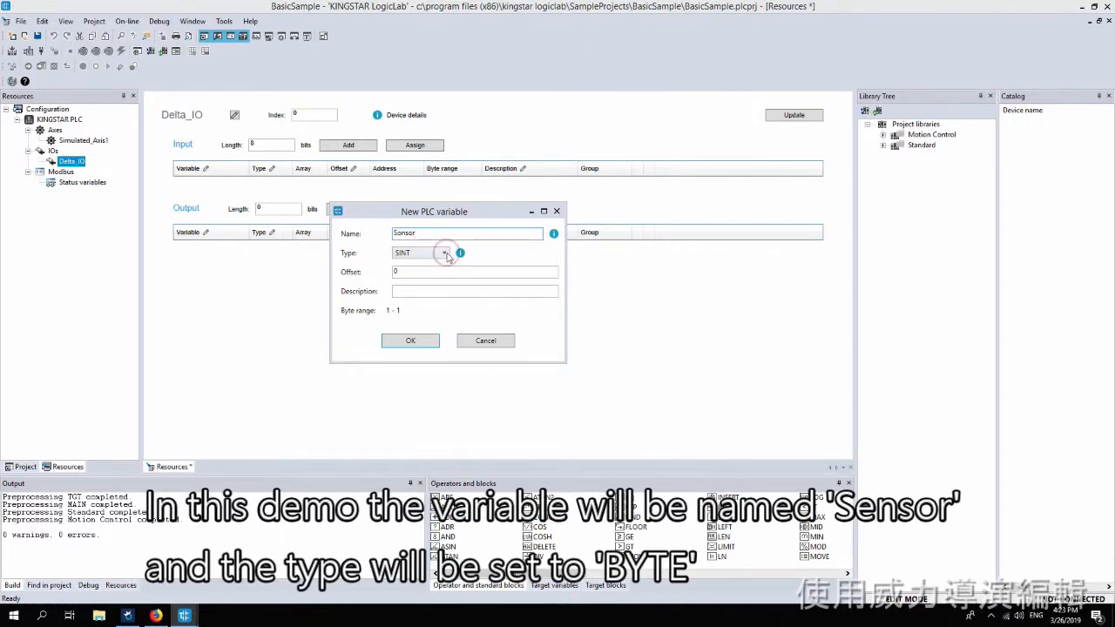
{"action": "left_click", "coordinate": [446, 253]}
{"action": "left_click", "coordinate": [422, 335]}
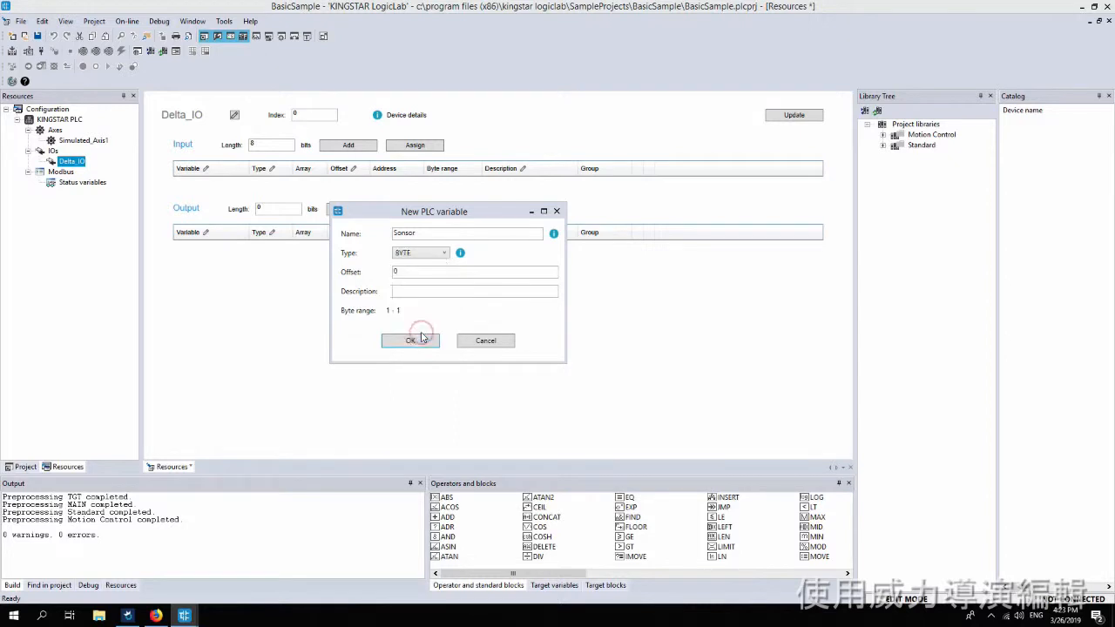
{"action": "left_click", "coordinate": [392, 291]}
{"action": "left_click", "coordinate": [410, 342]}
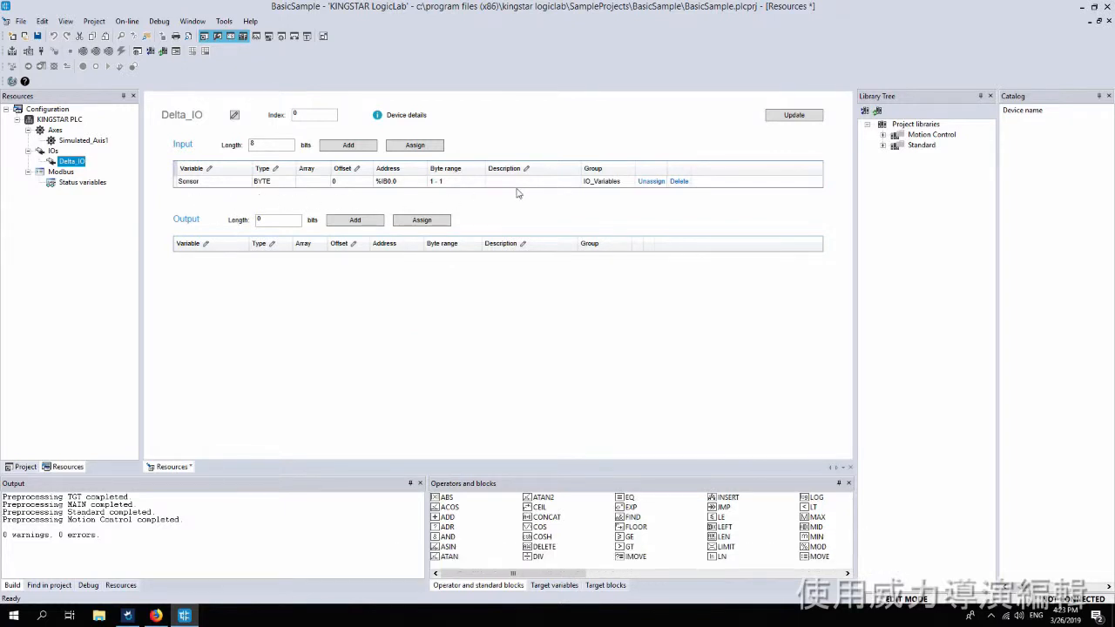
- Set Delta_IO's output length to 8 bits and add an output variable named Lamp of type BYTE
{"action": "left_click", "coordinate": [261, 220]}
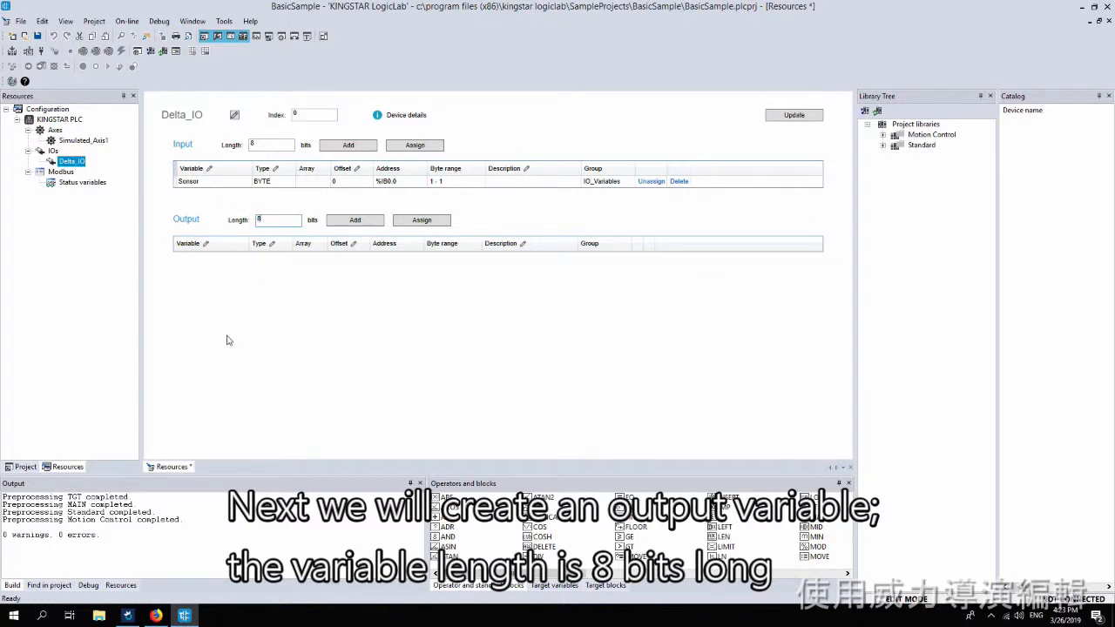
{"action": "left_click", "coordinate": [355, 220]}
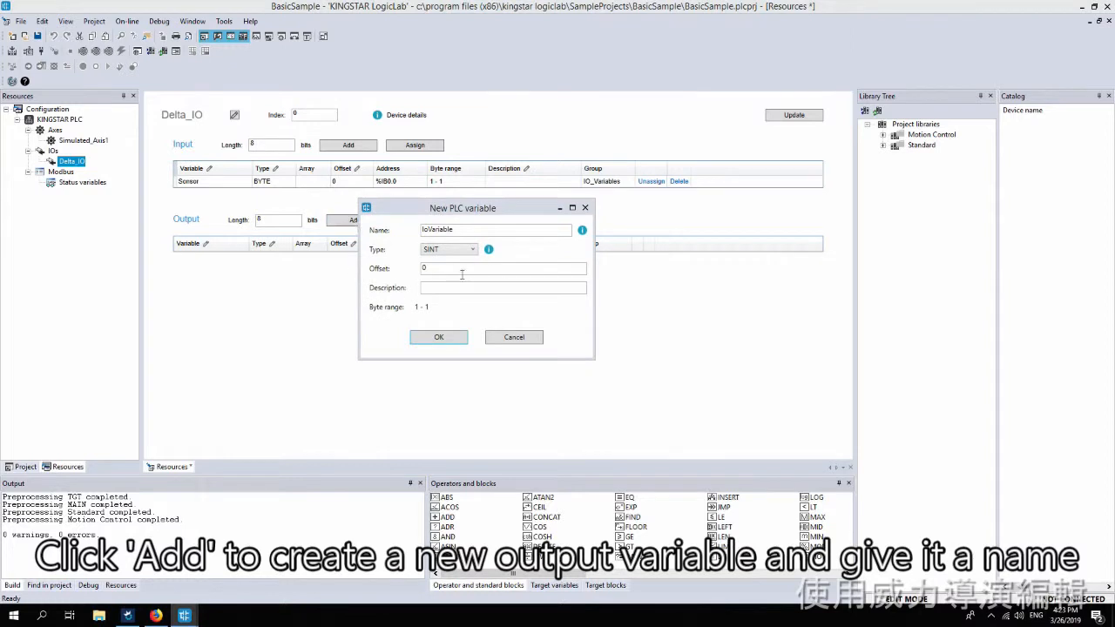
{"action": "double_click", "coordinate": [426, 230]}
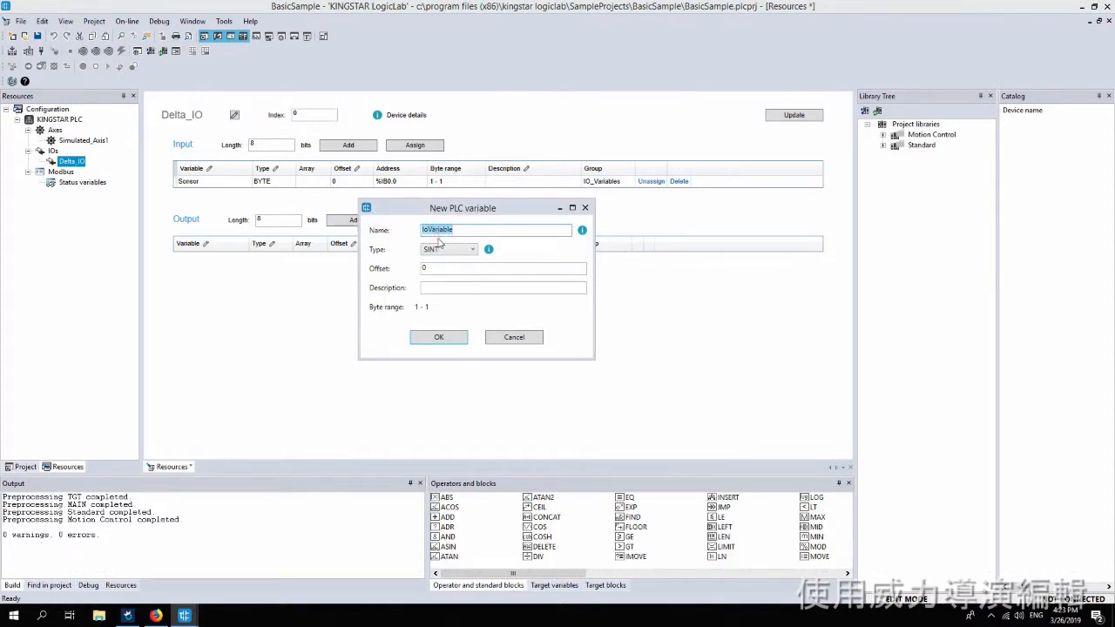
{"action": "type", "text": "Lamp"}
{"action": "left_click", "coordinate": [444, 249]}
{"action": "left_click", "coordinate": [458, 331]}
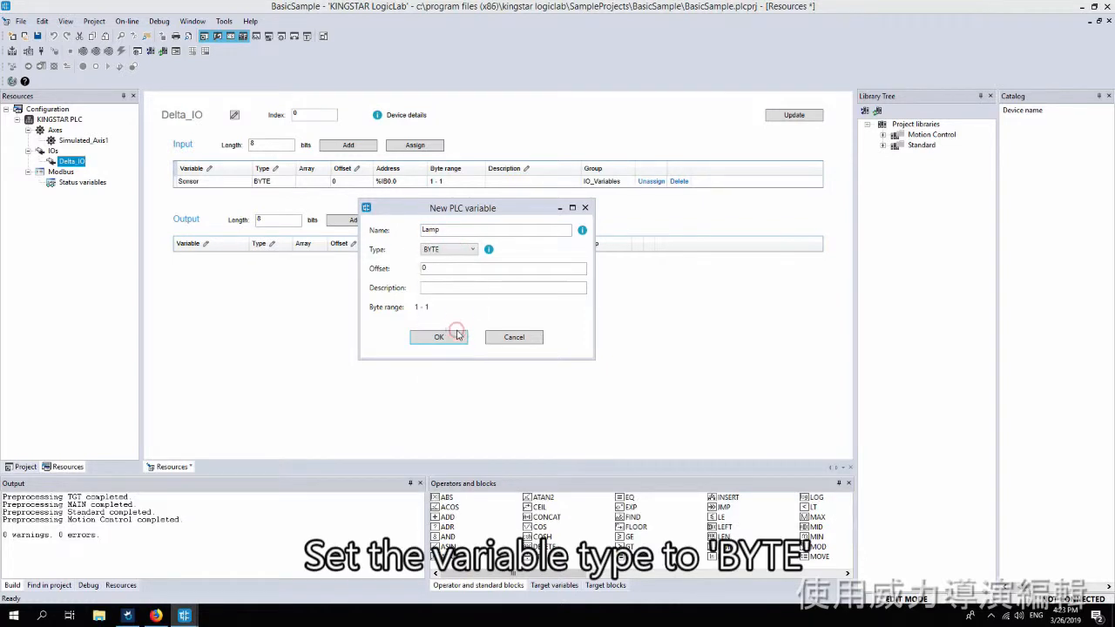
{"action": "left_click", "coordinate": [424, 270]}
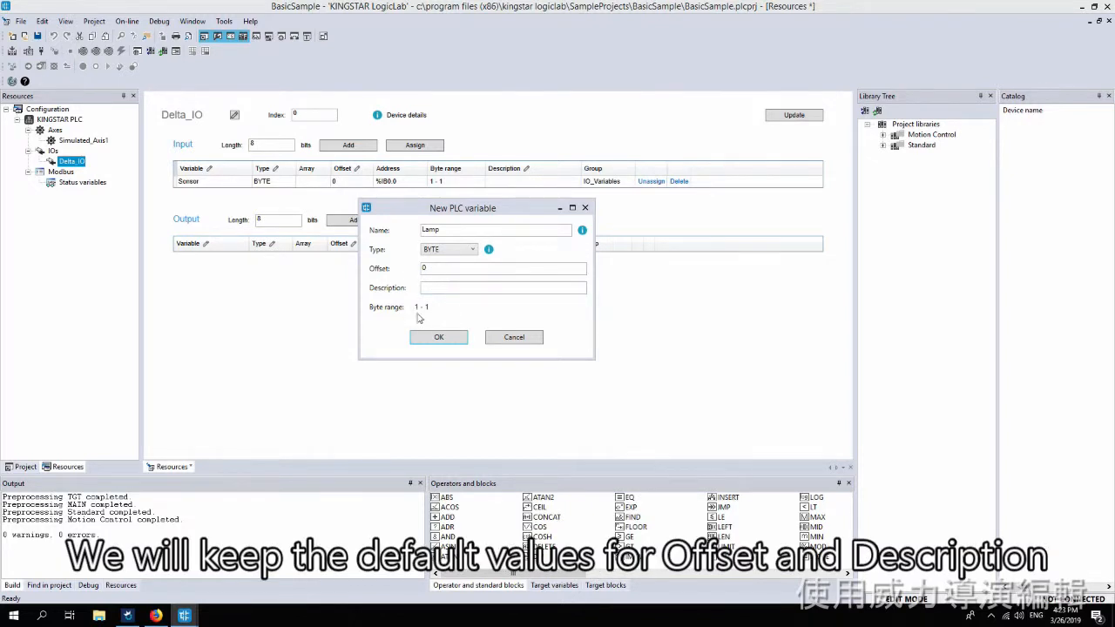
{"action": "left_click", "coordinate": [440, 337]}
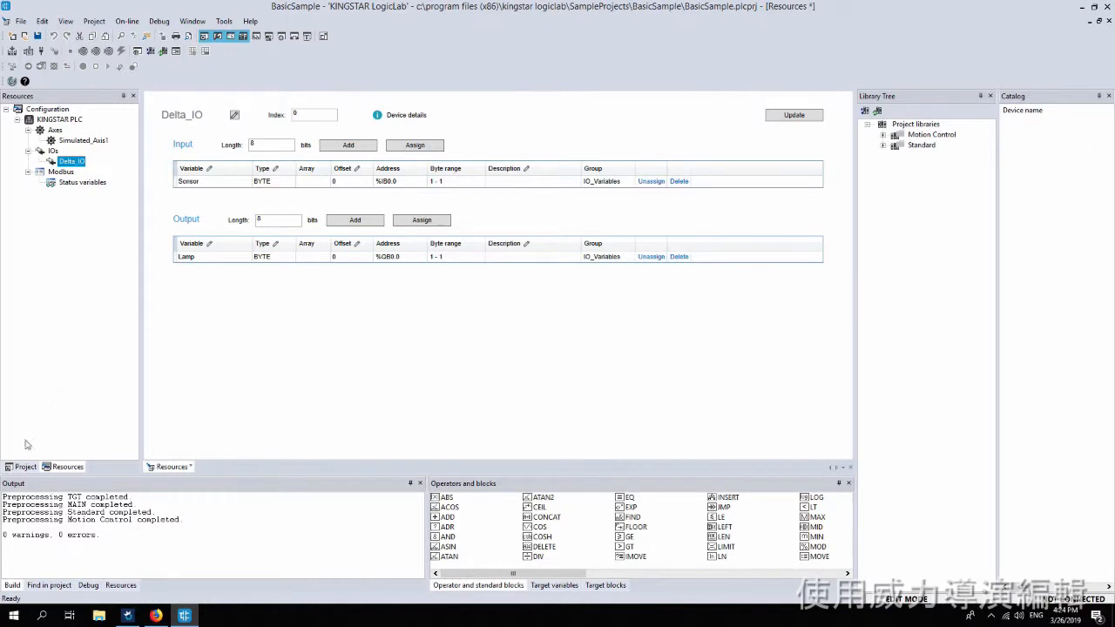
- Open the variable table of the project's IO_Variables group to examine the new input and output variables
{"action": "left_click", "coordinate": [21, 468]}
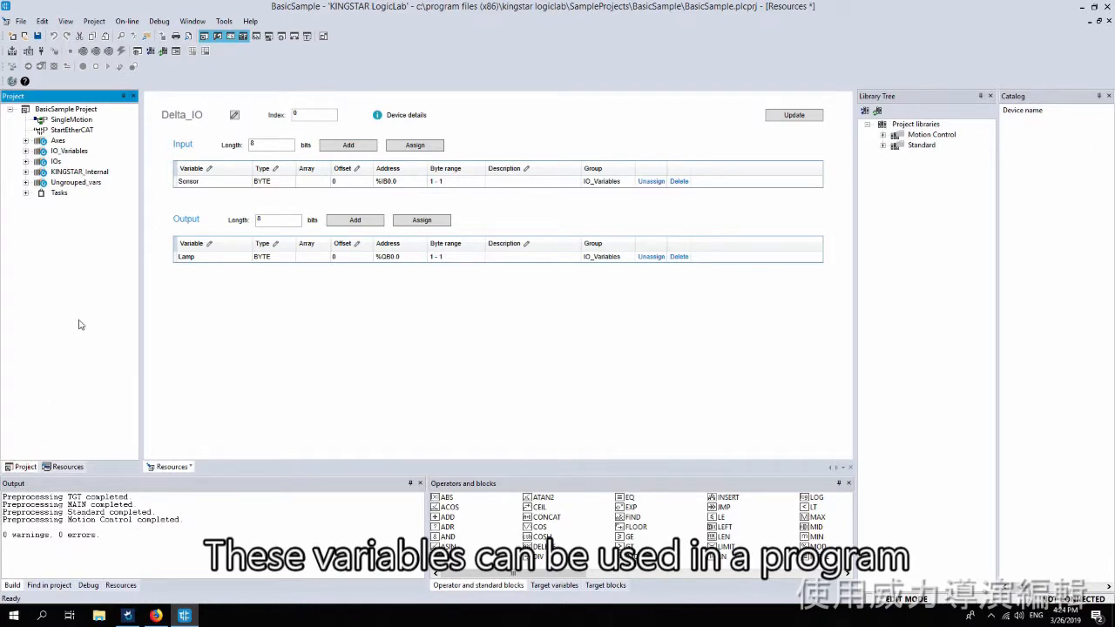
{"action": "left_click", "coordinate": [26, 152]}
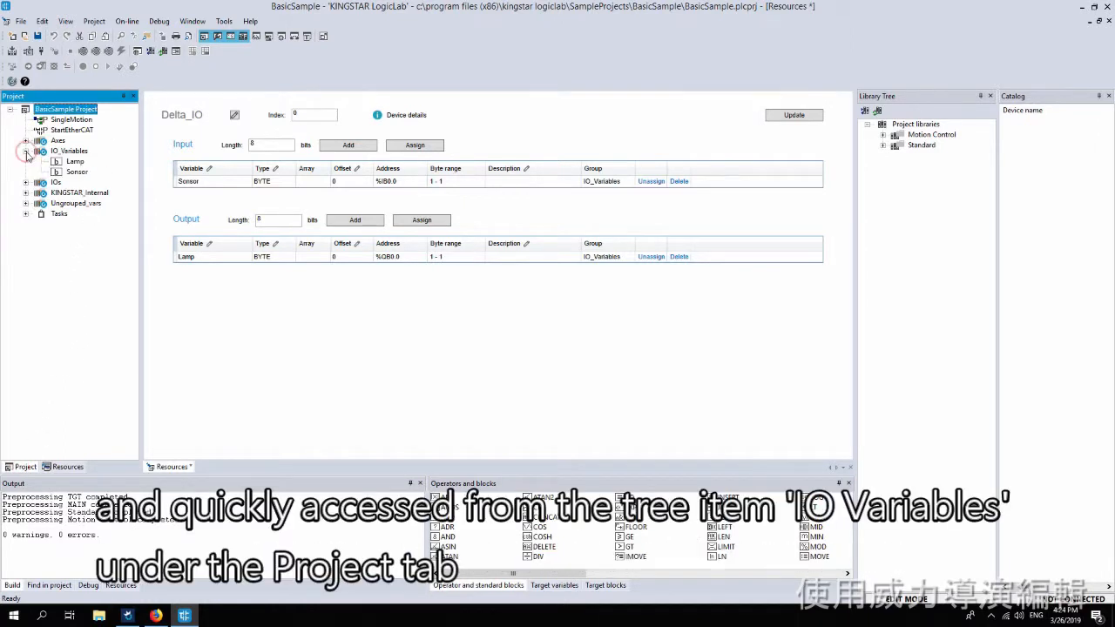
{"action": "double_click", "coordinate": [77, 153]}
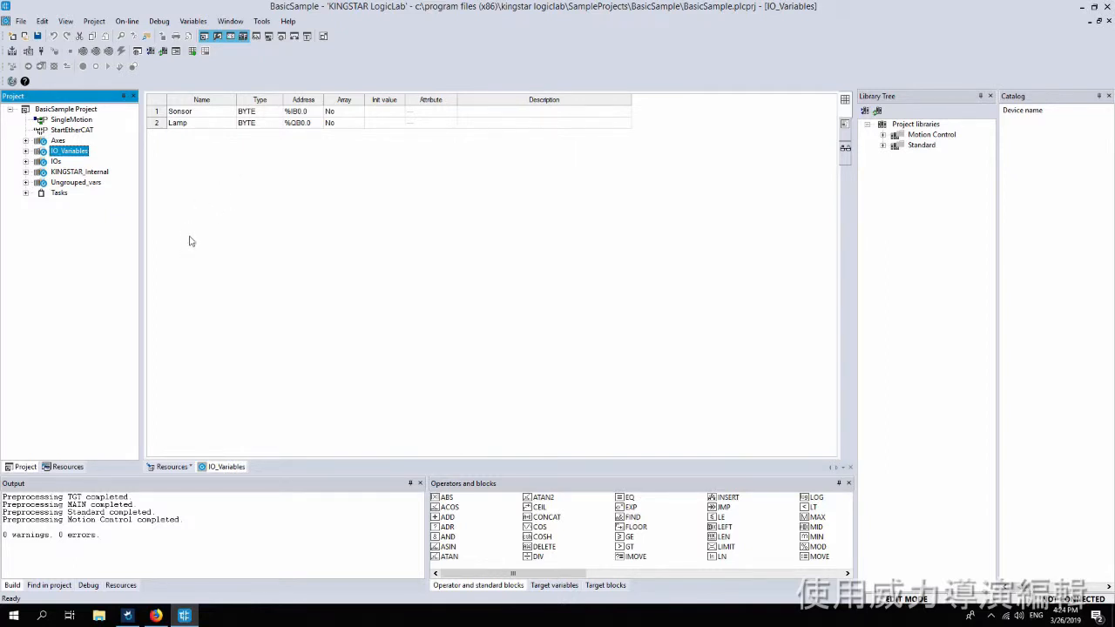
- Unassign the Sensor input variable from Delta_IO and check its address in the IO_Variables table
{"action": "left_click", "coordinate": [72, 469]}
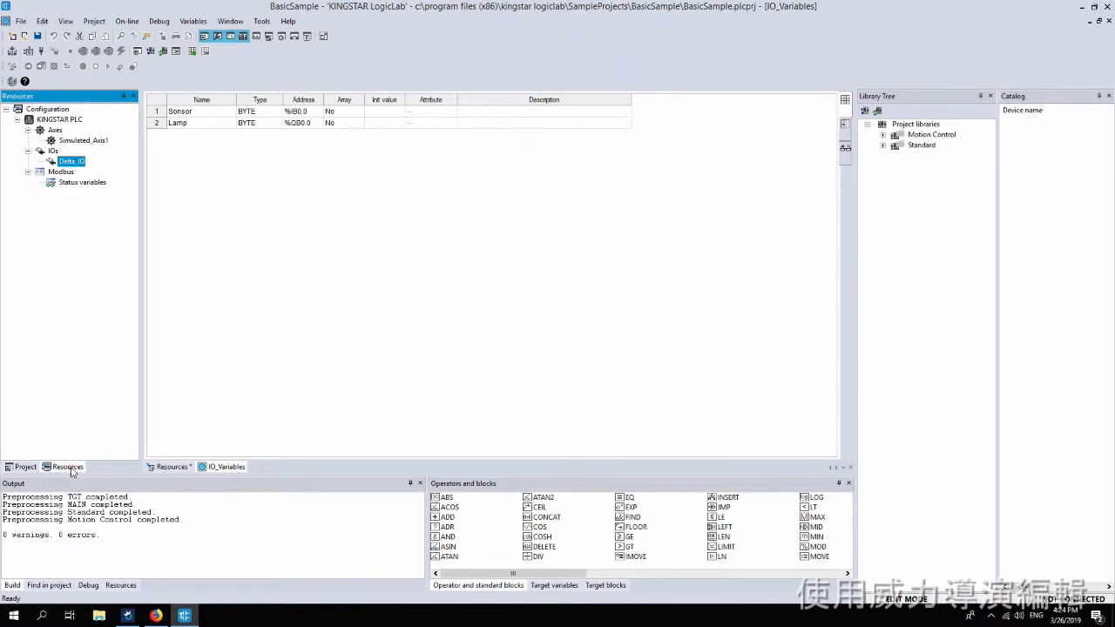
{"action": "left_click", "coordinate": [170, 467]}
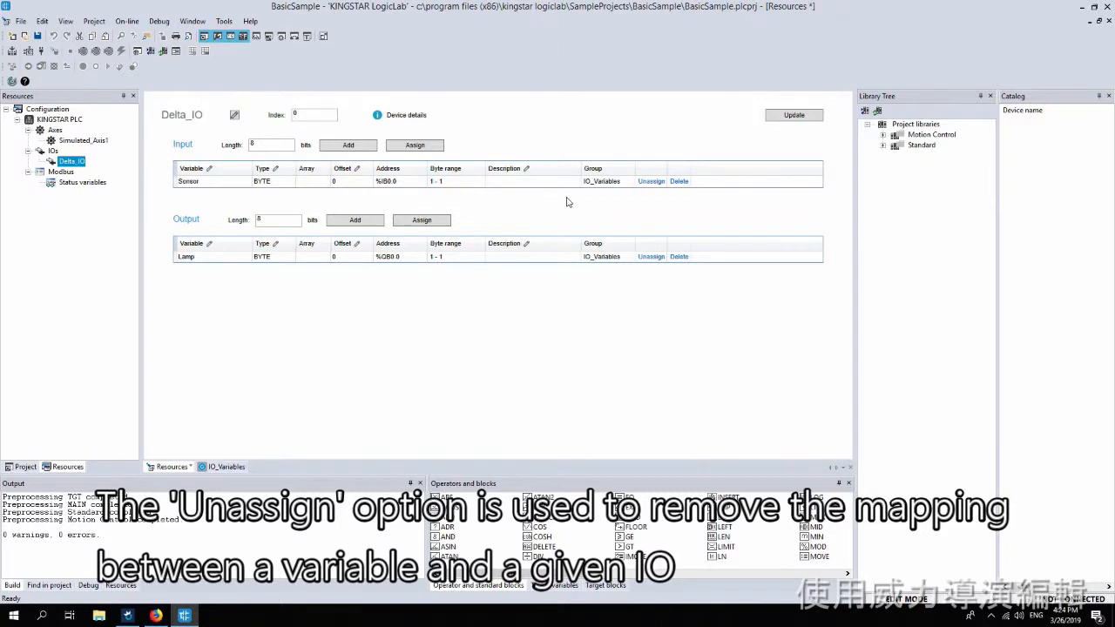
{"action": "left_click", "coordinate": [651, 182]}
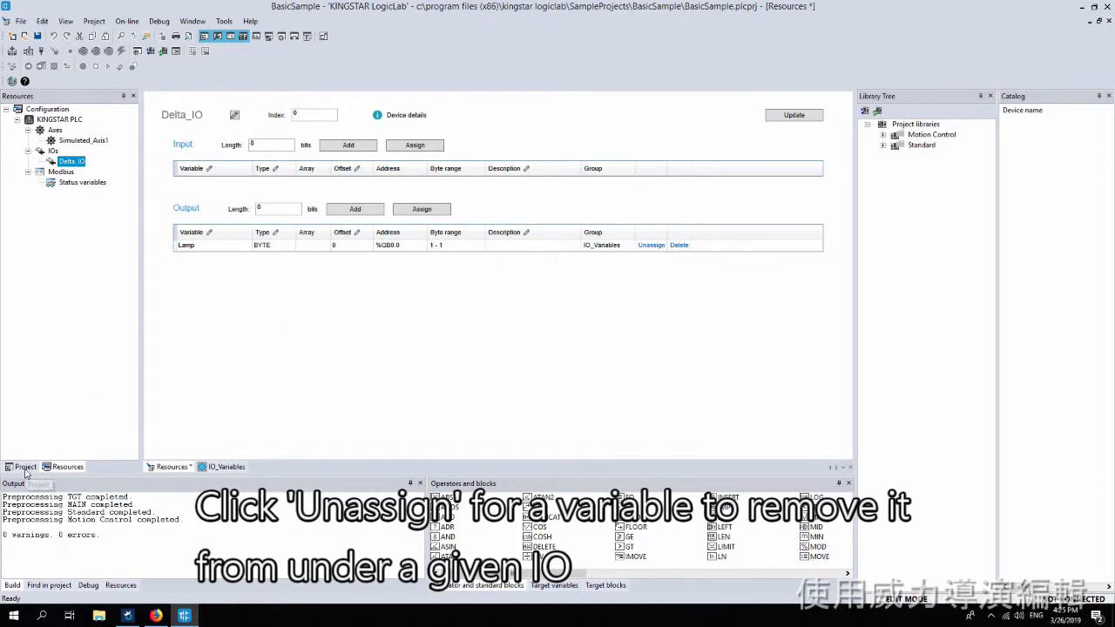
{"action": "left_click", "coordinate": [223, 467]}
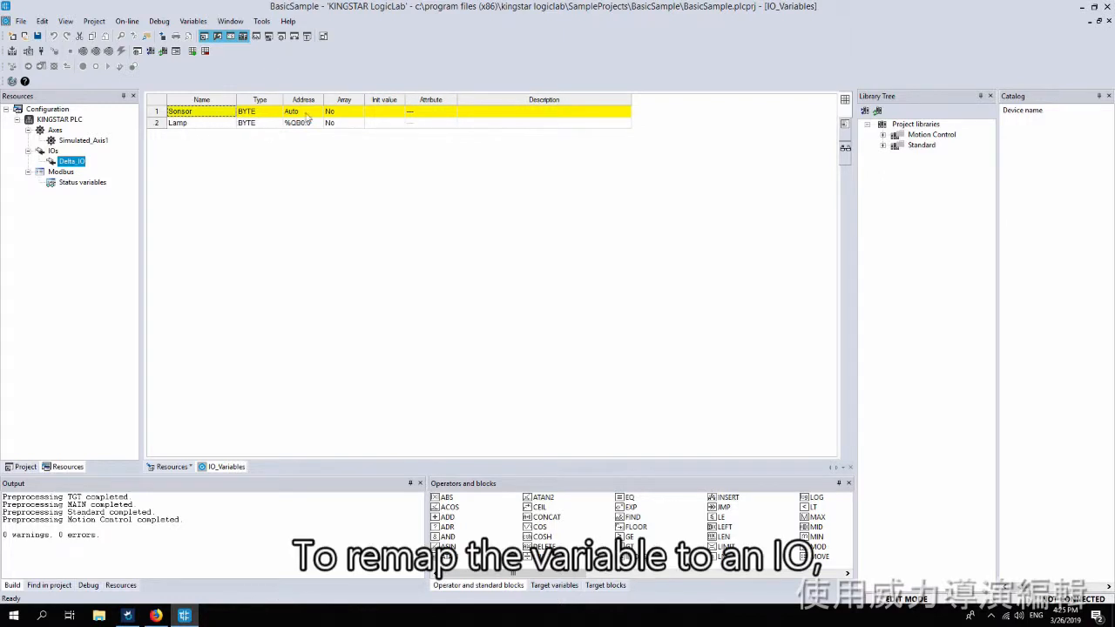
- Assign the existing Sensor variable to Delta_IO's input with the default mapping and check its address in the IO_Variables table
{"action": "left_click", "coordinate": [178, 468]}
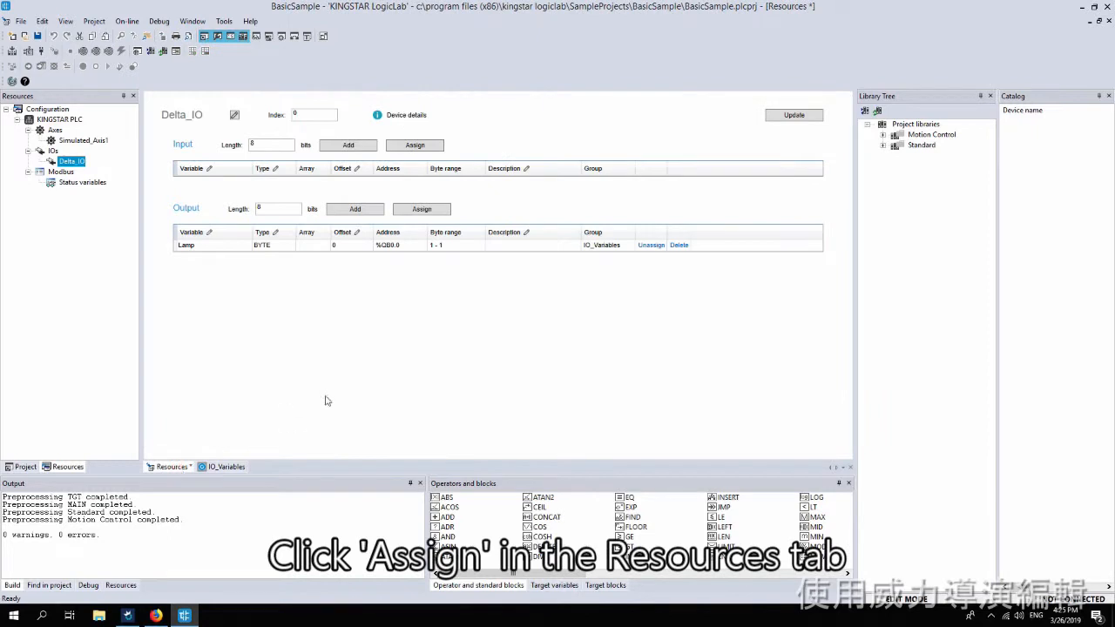
{"action": "left_click", "coordinate": [415, 147]}
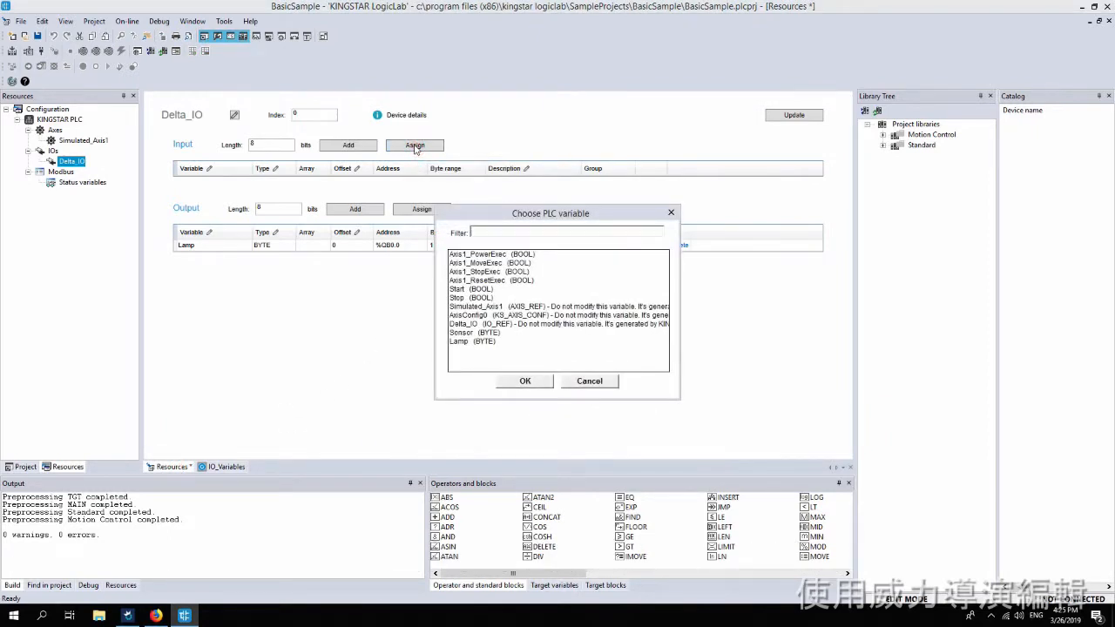
{"action": "left_click", "coordinate": [489, 333]}
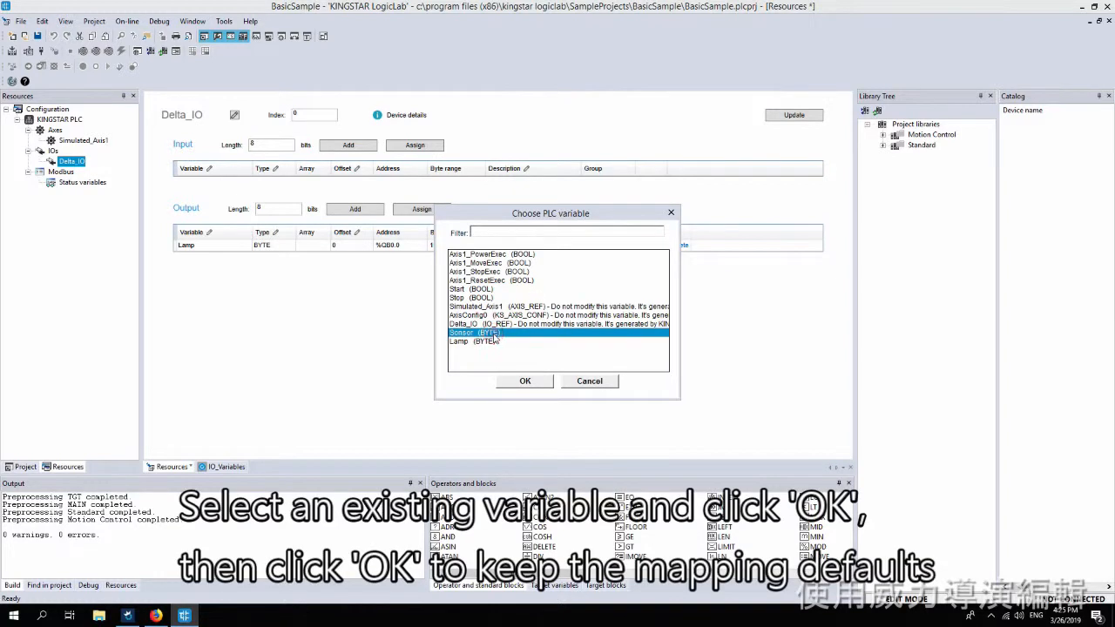
{"action": "left_click", "coordinate": [526, 382]}
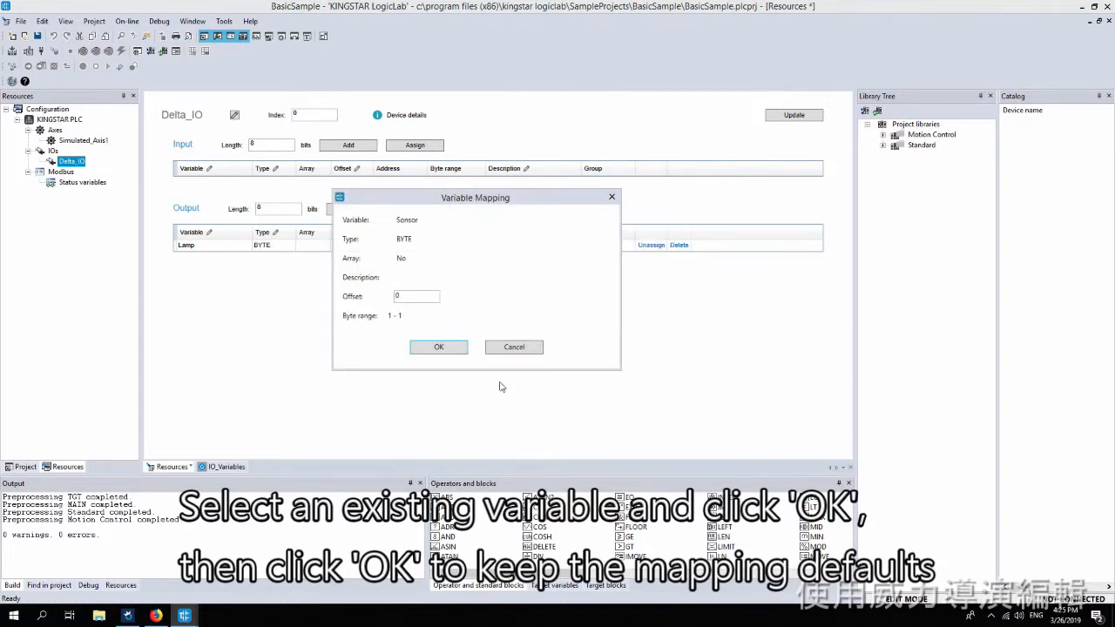
{"action": "left_click", "coordinate": [439, 348]}
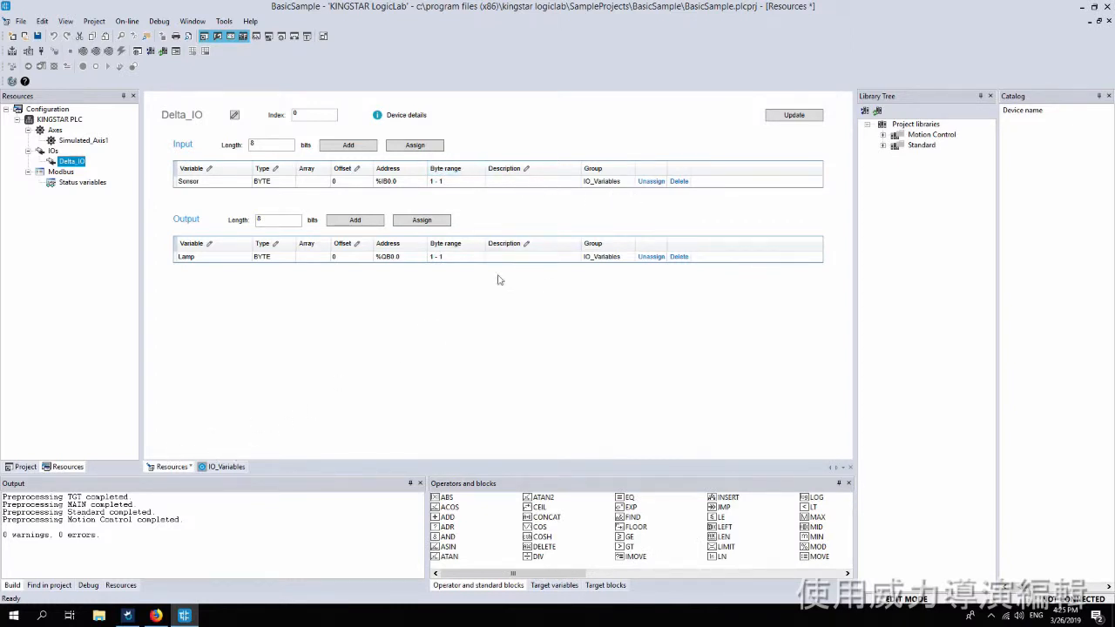
{"action": "left_click", "coordinate": [230, 467]}
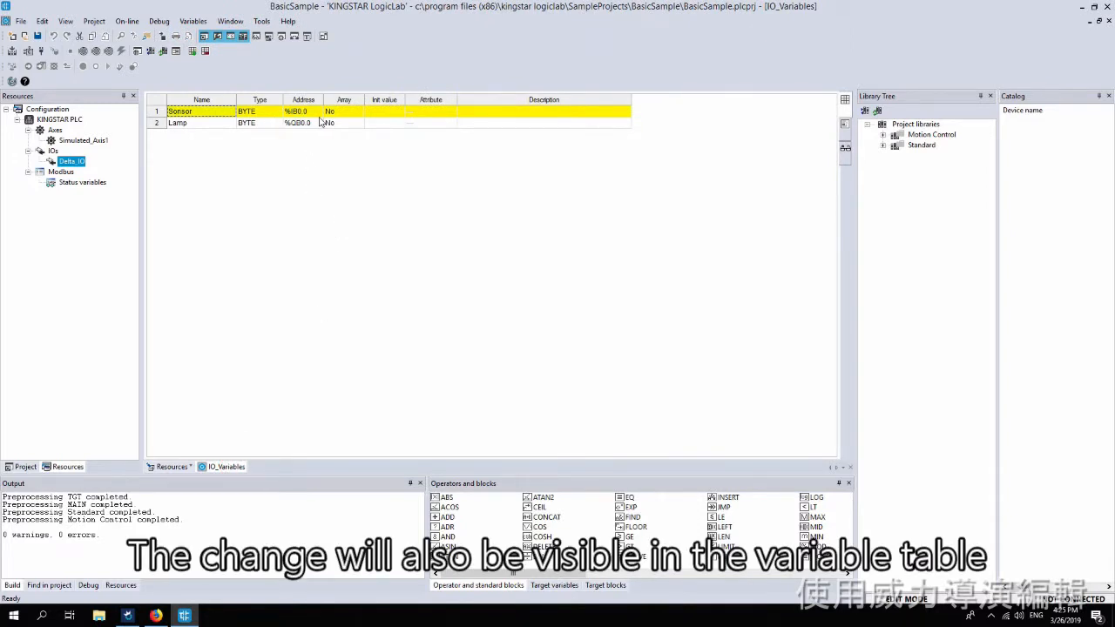
- Delete the Lamp output variable from Delta_IO and check the IO_Variables table for its removal
{"action": "left_click", "coordinate": [168, 468]}
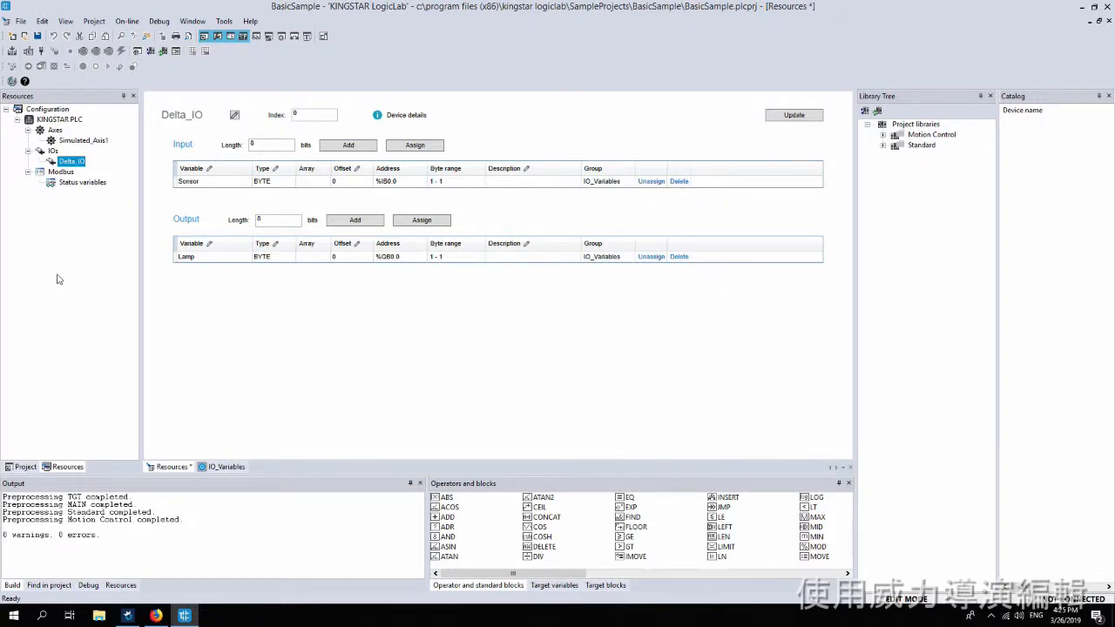
{"action": "left_click", "coordinate": [679, 258]}
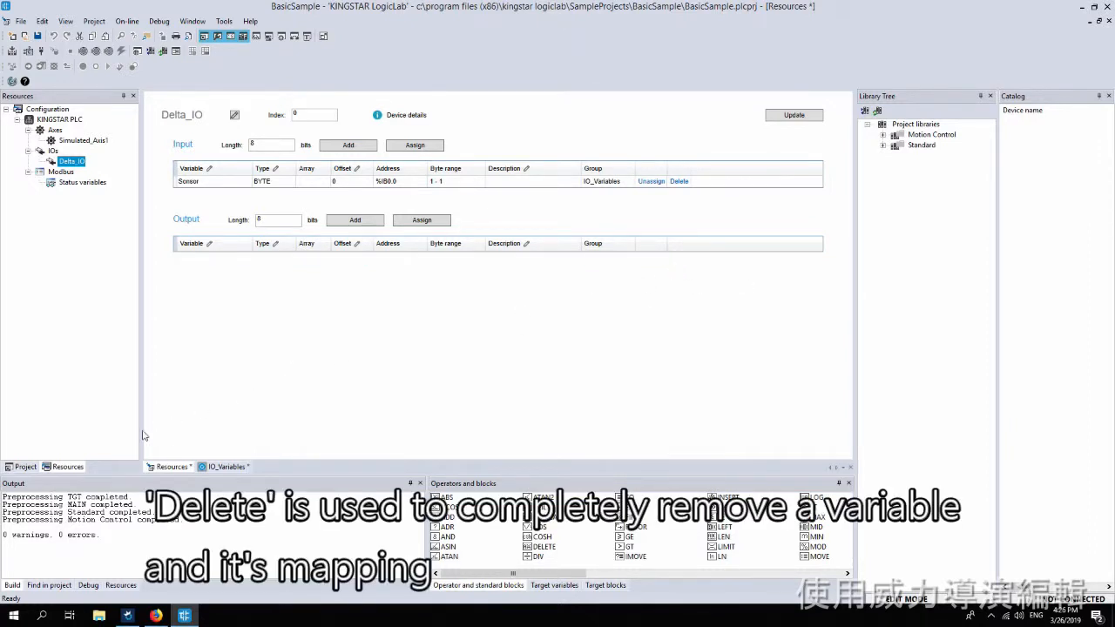
{"action": "left_click", "coordinate": [20, 467]}
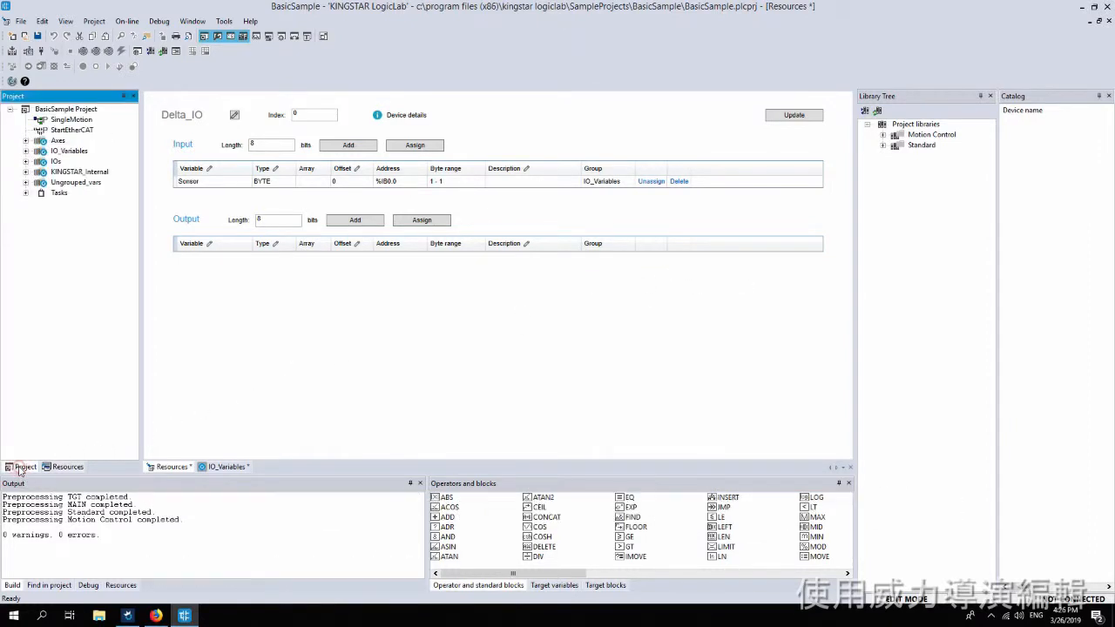
{"action": "left_click", "coordinate": [225, 467]}
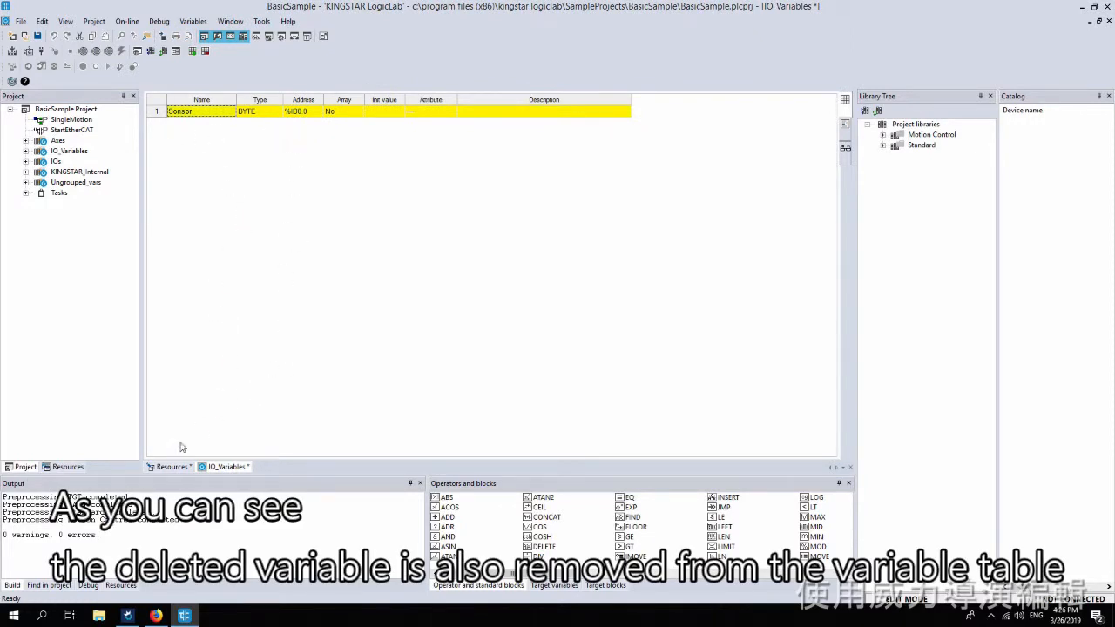
{"action": "left_click", "coordinate": [171, 467]}
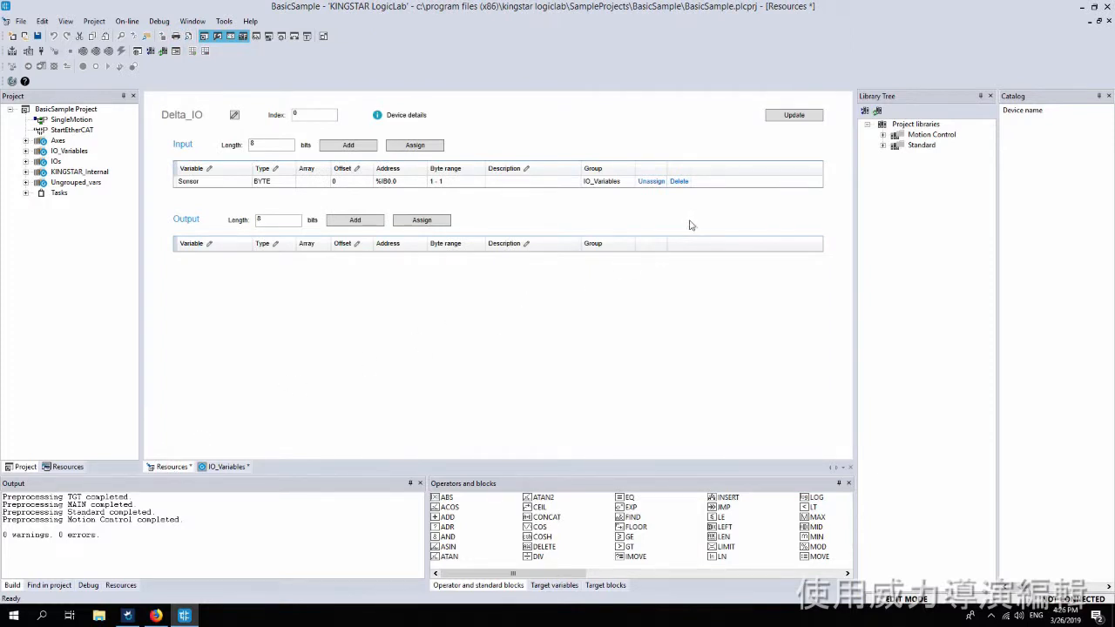
{"action": "left_click", "coordinate": [376, 230]}
- Delete the Sensor variable from the project's IO_Variables group and update Delta_IO's resource configuration to apply the change
{"action": "left_click", "coordinate": [62, 469]}
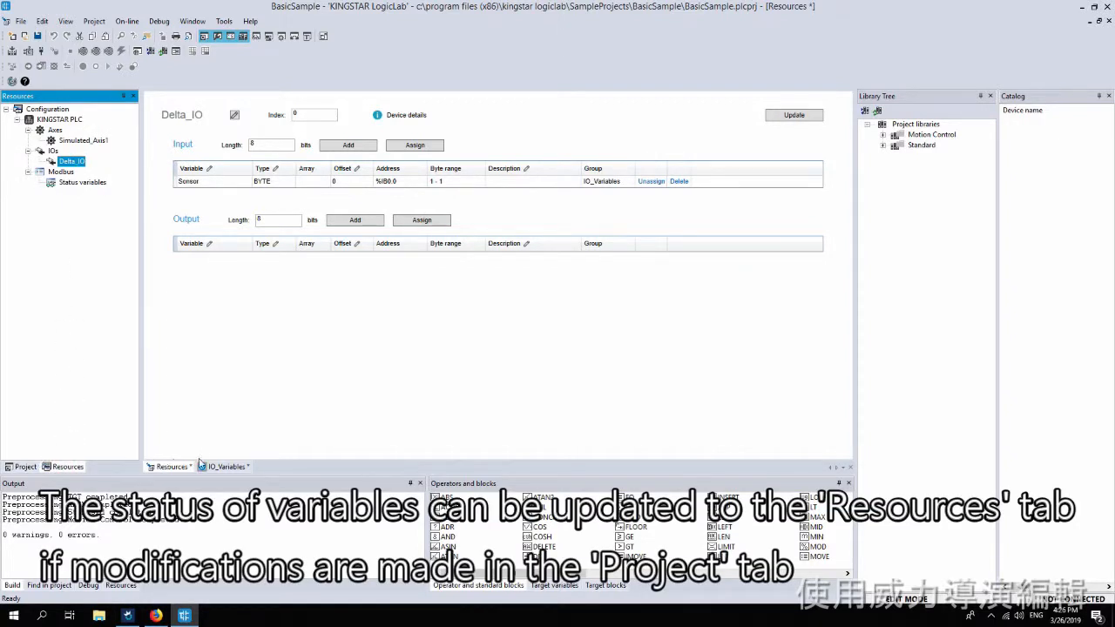
{"action": "left_click", "coordinate": [223, 468]}
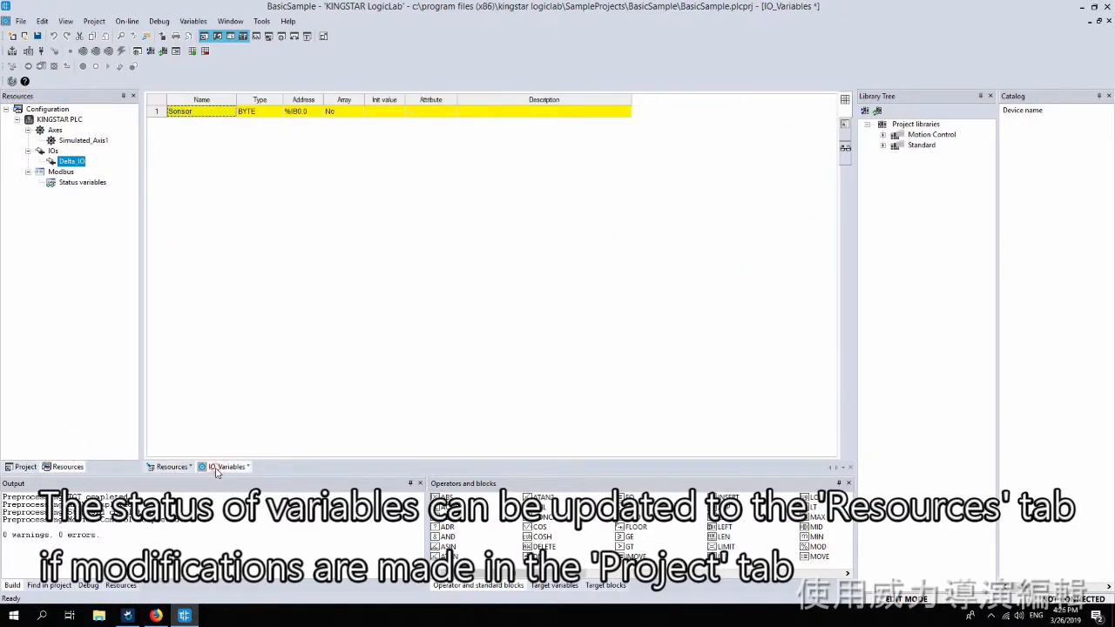
{"action": "left_click", "coordinate": [20, 466]}
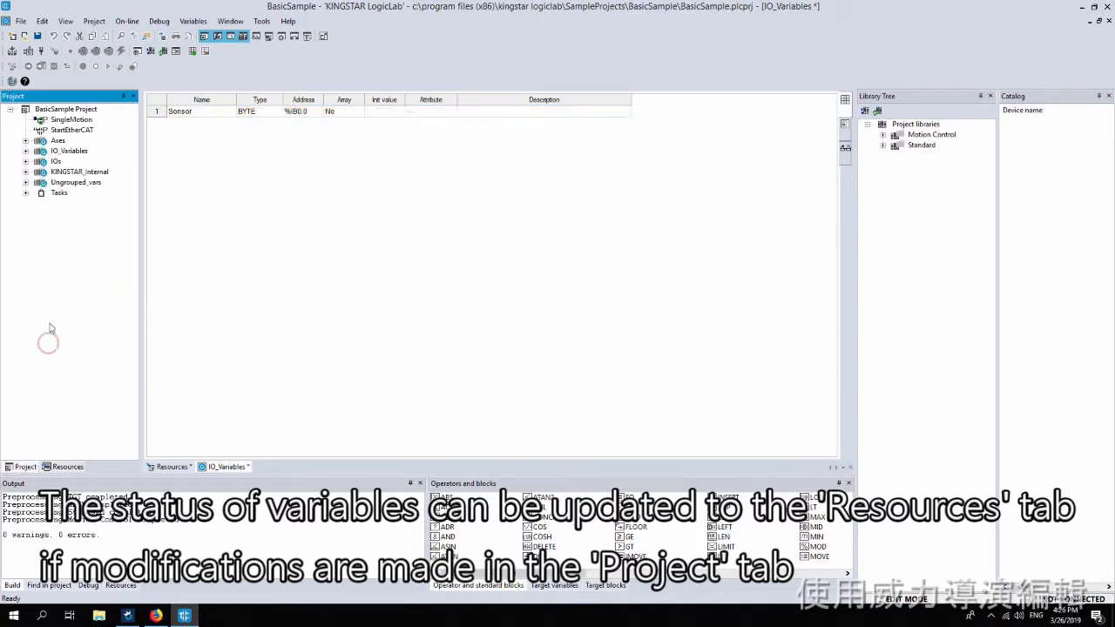
{"action": "left_click", "coordinate": [26, 151]}
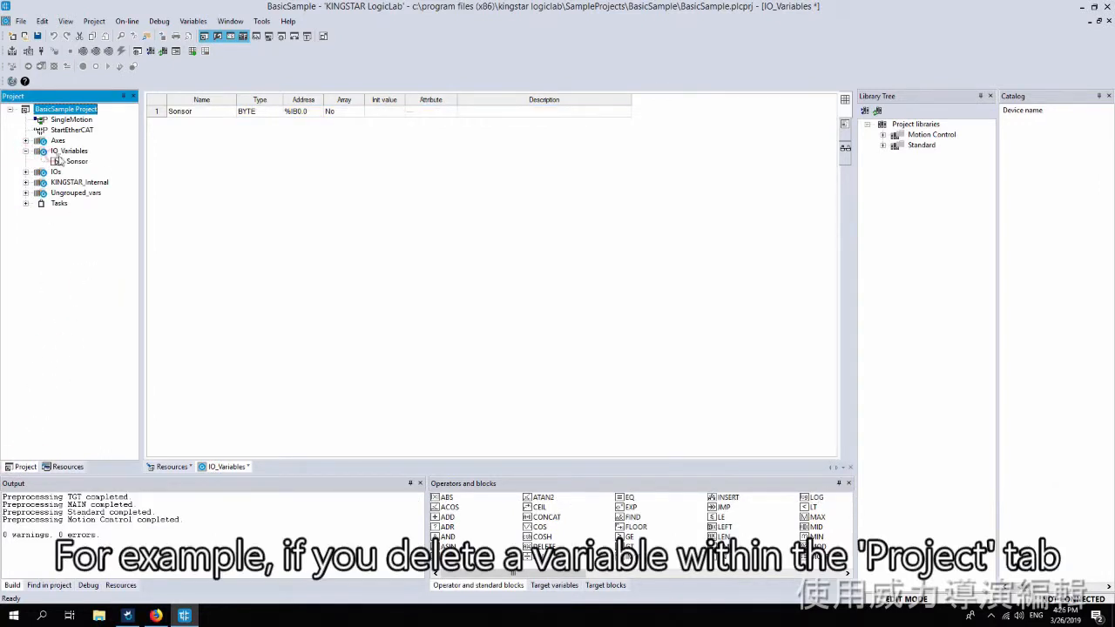
{"action": "left_click", "coordinate": [76, 161]}
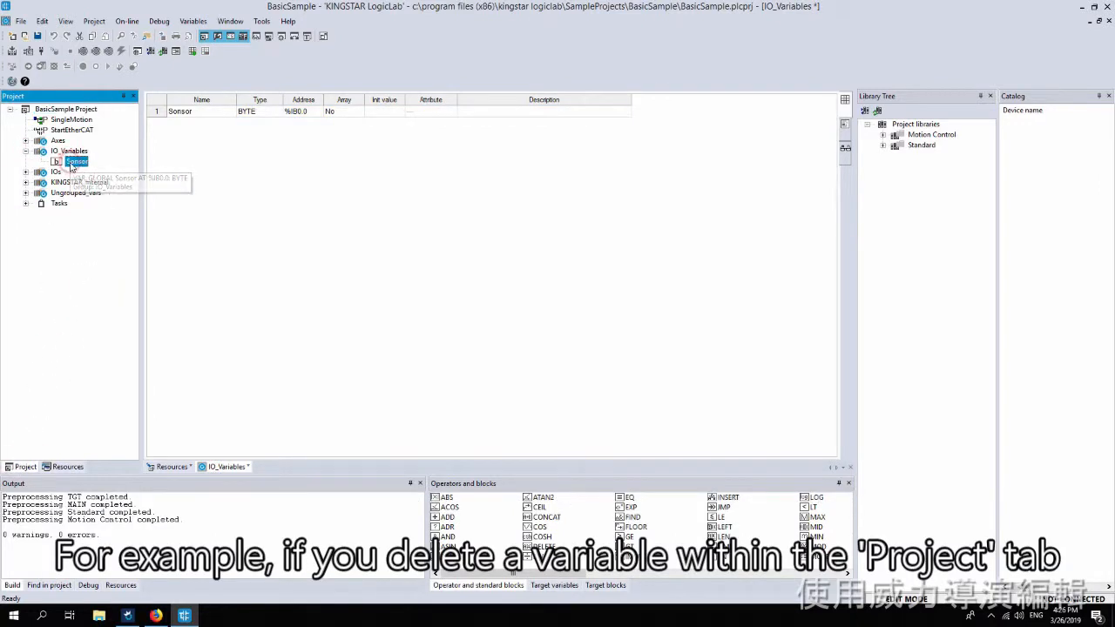
{"action": "left_click", "coordinate": [172, 468]}
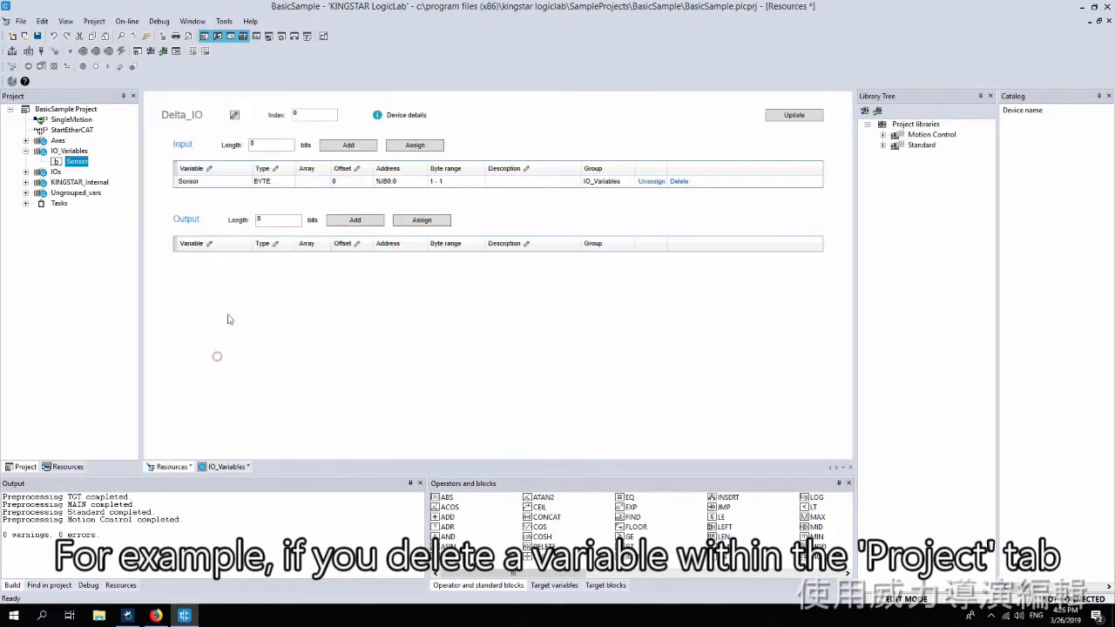
{"action": "right_click", "coordinate": [75, 164]}
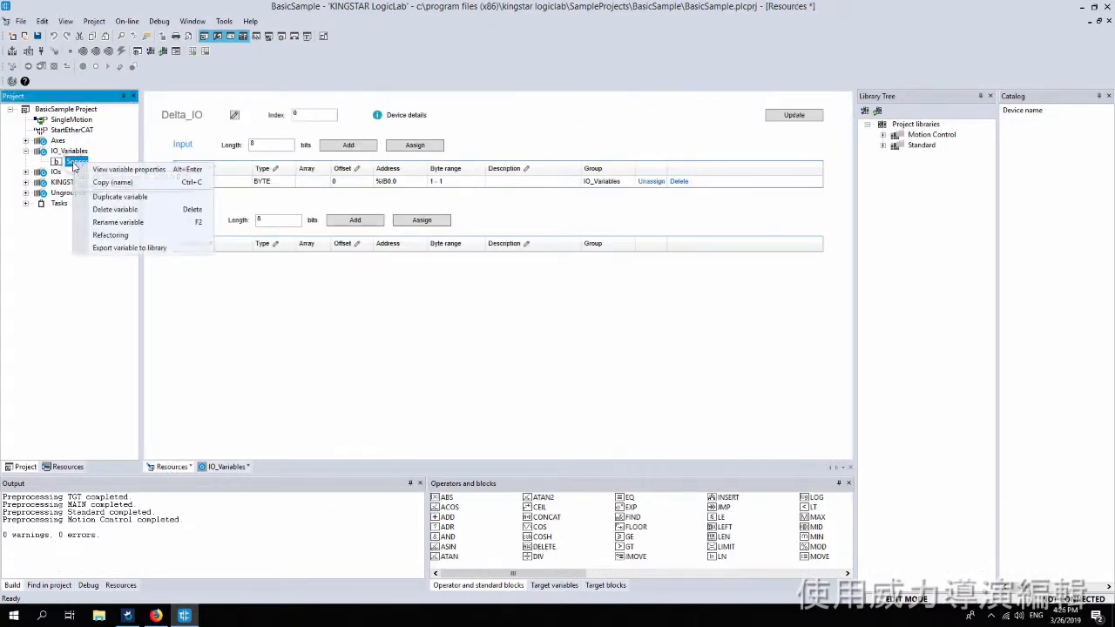
{"action": "left_click", "coordinate": [110, 210]}
{"action": "left_click", "coordinate": [552, 338]}
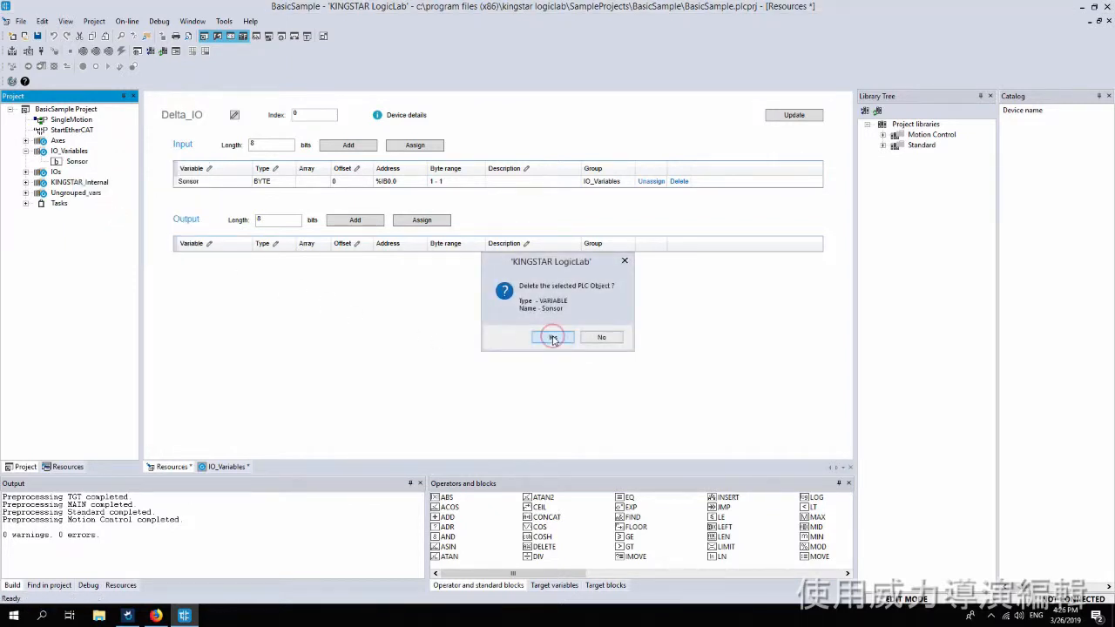
{"action": "left_click", "coordinate": [792, 116]}
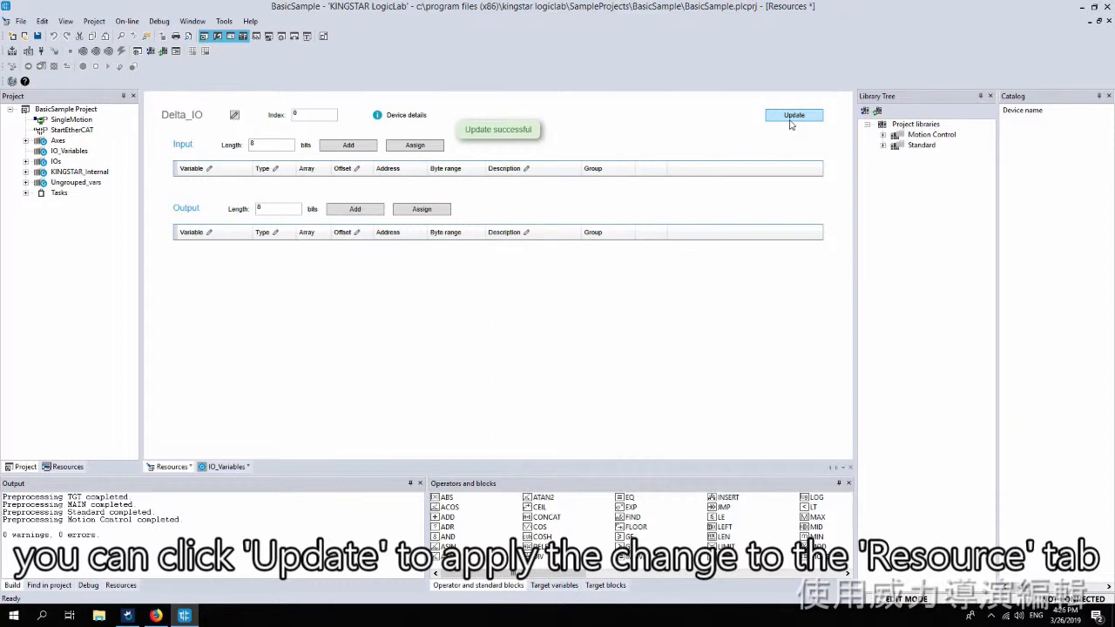